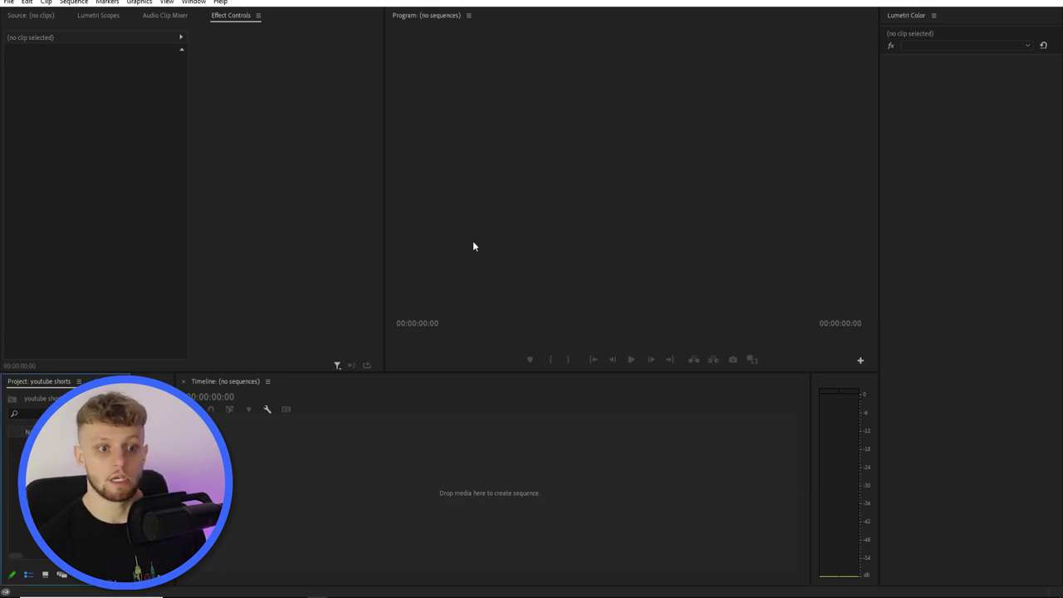
- Bring the Weight Loss Motivation (Before & After) TikTok compilation MP4 from the Downloads folder into the empty timeline as a new sequence
{"action": "left_click", "coordinate": [194, 588]}
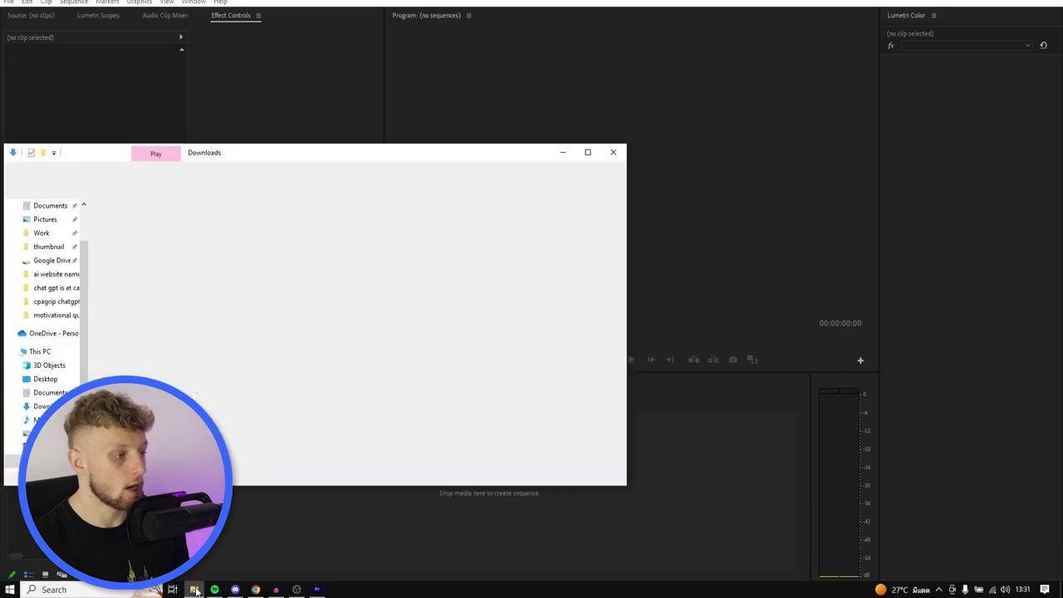
{"action": "left_click", "coordinate": [182, 241]}
{"action": "left_click_drag", "start_coordinate": [182, 241], "coordinate": [705, 517]}
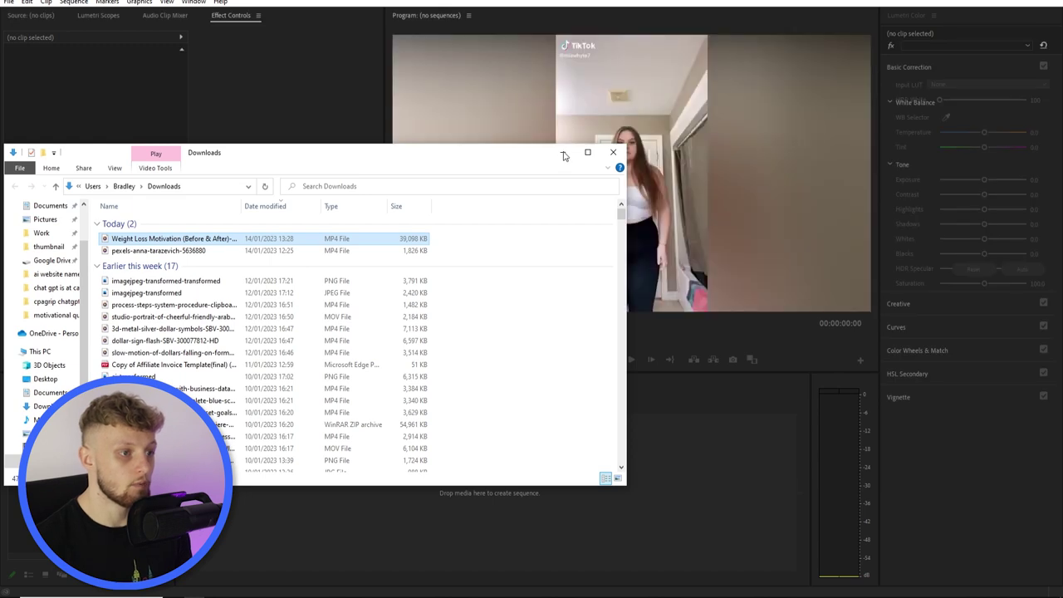
{"action": "left_click", "coordinate": [564, 156]}
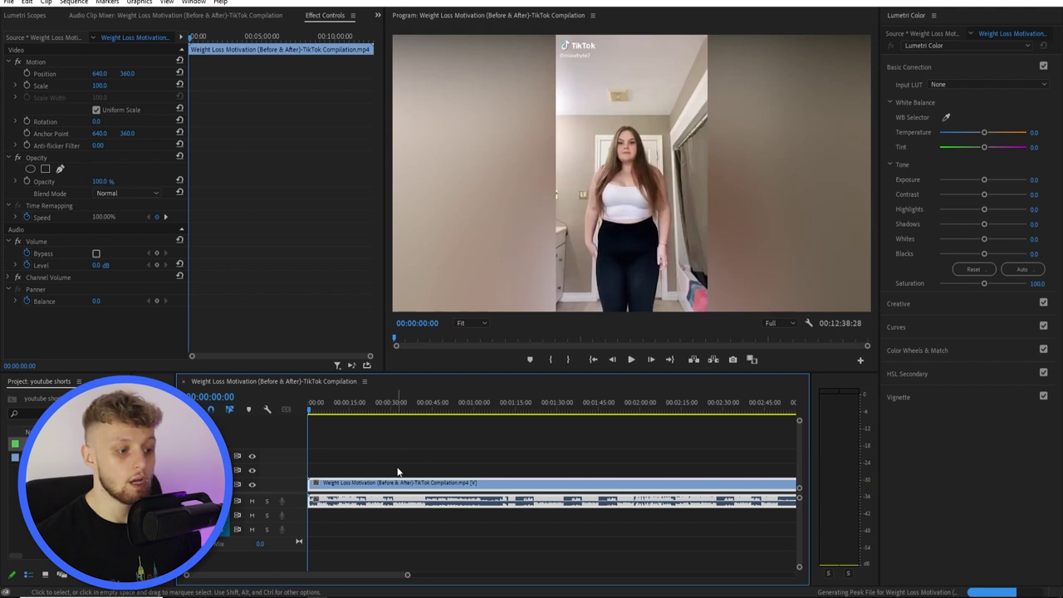
- Unlink the compilation clip's audio from its video and delete the audio track
{"action": "left_click", "coordinate": [389, 542]}
{"action": "left_click", "coordinate": [415, 504]}
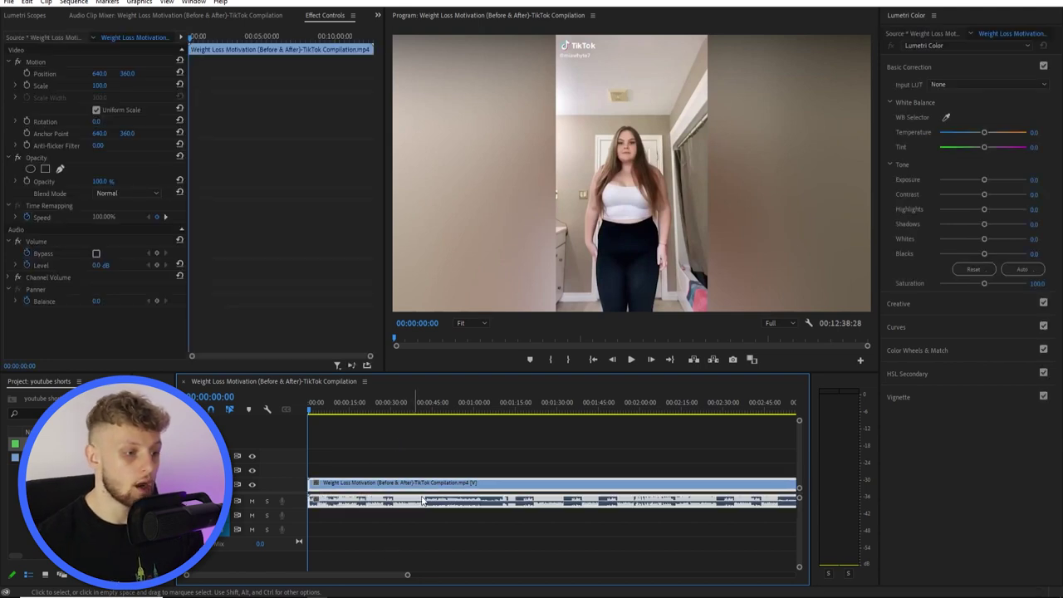
{"action": "right_click", "coordinate": [415, 504]}
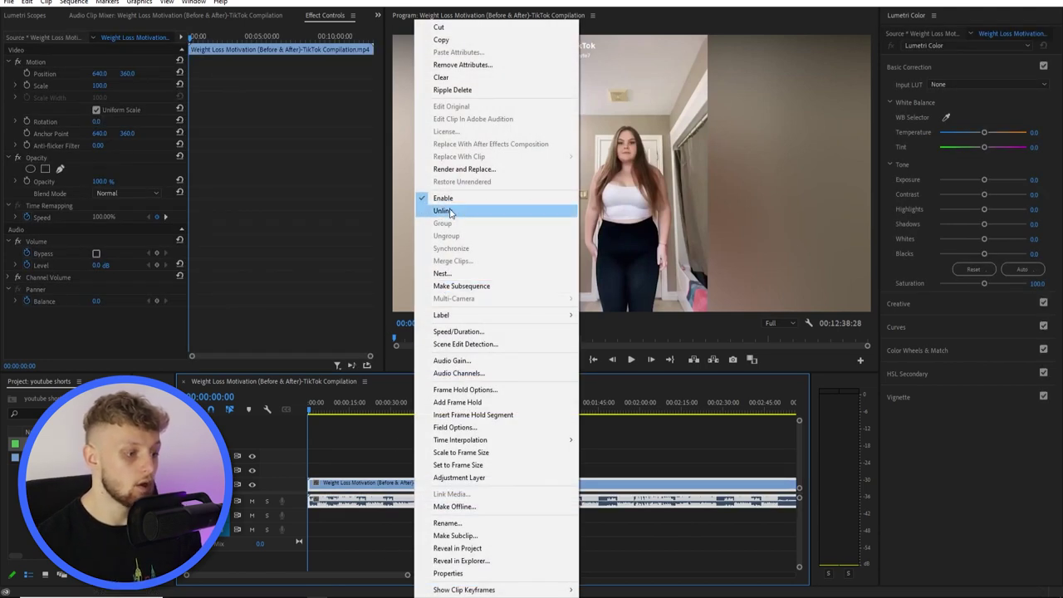
{"action": "left_click", "coordinate": [449, 210]}
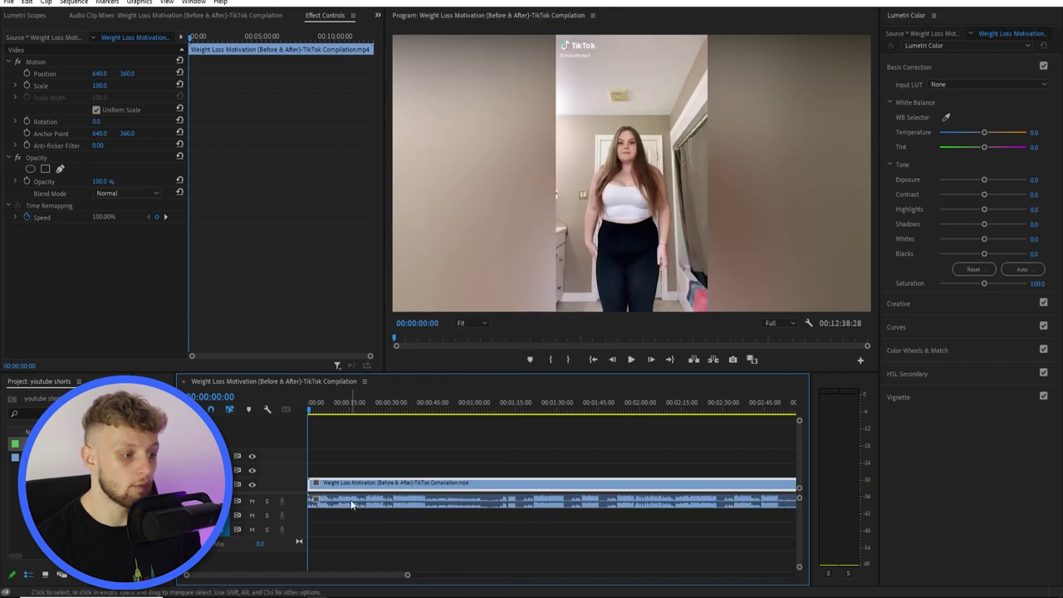
{"action": "left_click", "coordinate": [350, 504]}
{"action": "key", "text": "Delete"}
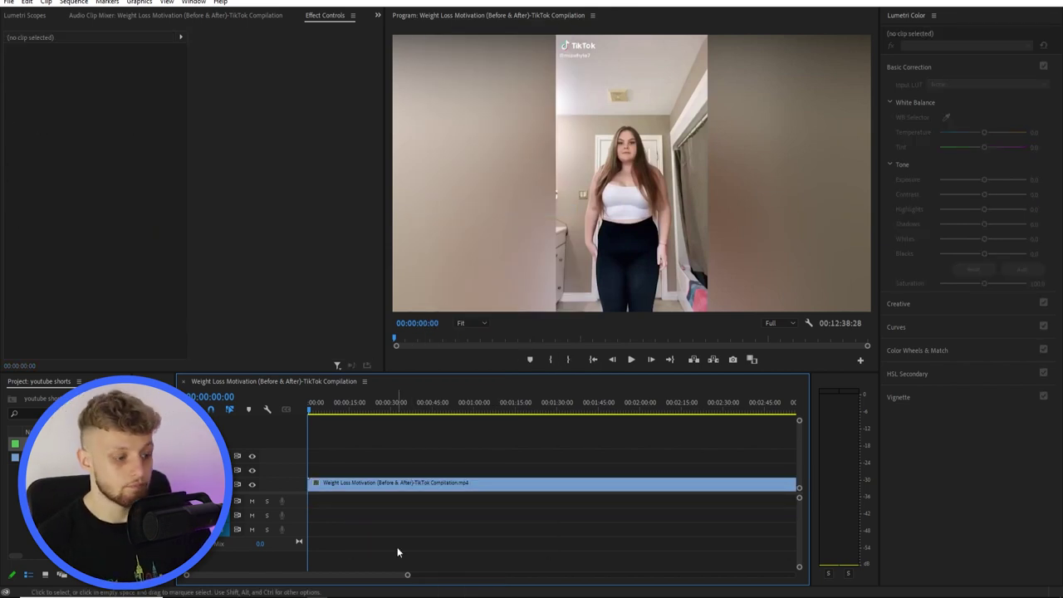
- Preview the first seconds of the clip and set the program playback resolution to 1/4
{"action": "key", "text": "="}
{"action": "key", "text": "="}
{"action": "key", "text": "="}
{"action": "key", "text": "="}
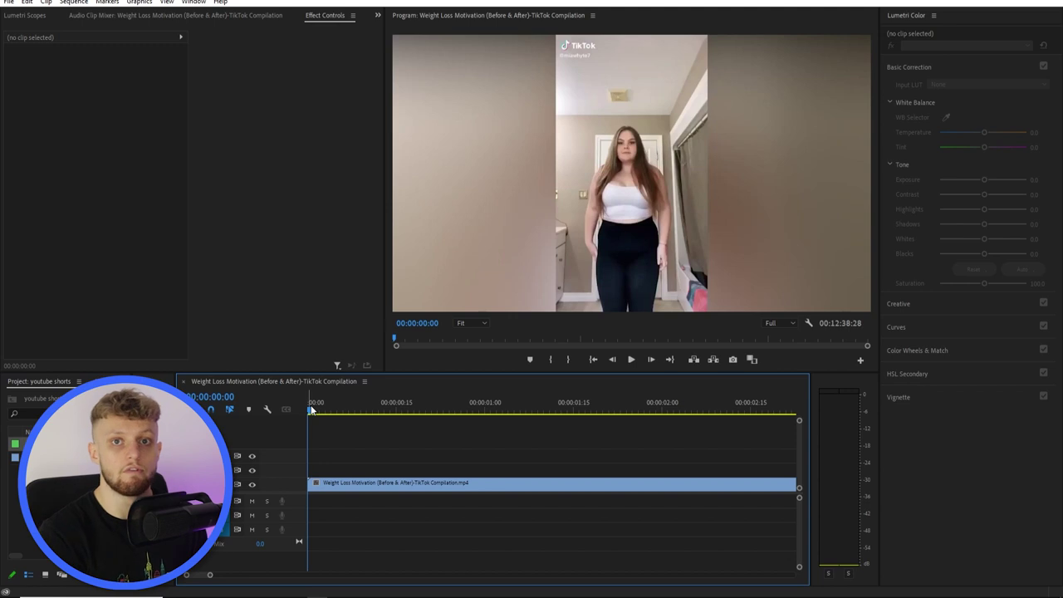
{"action": "key", "text": "space"}
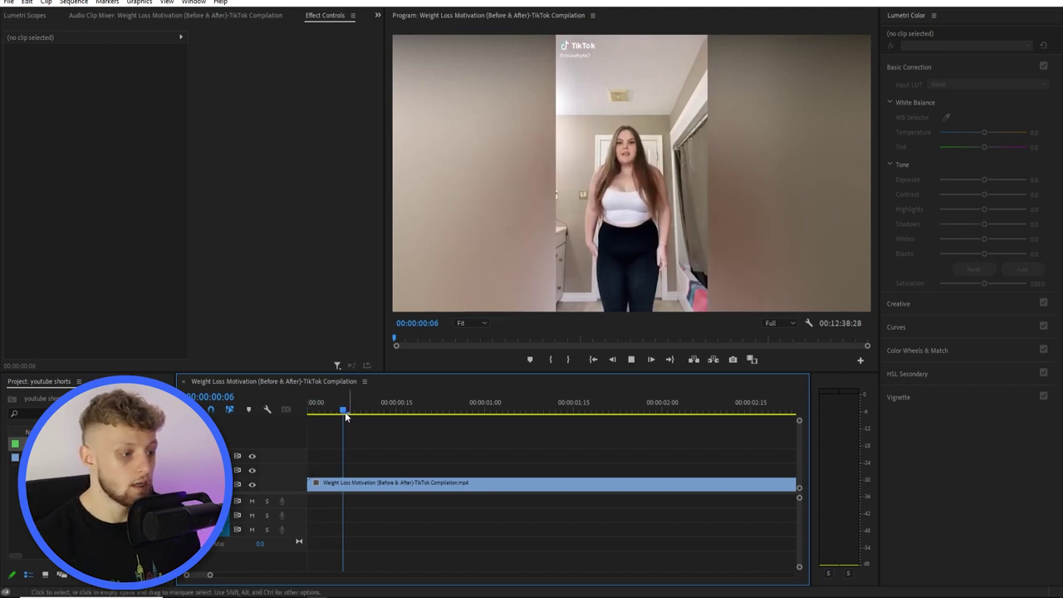
{"action": "left_click", "coordinate": [541, 490]}
{"action": "key", "text": "space"}
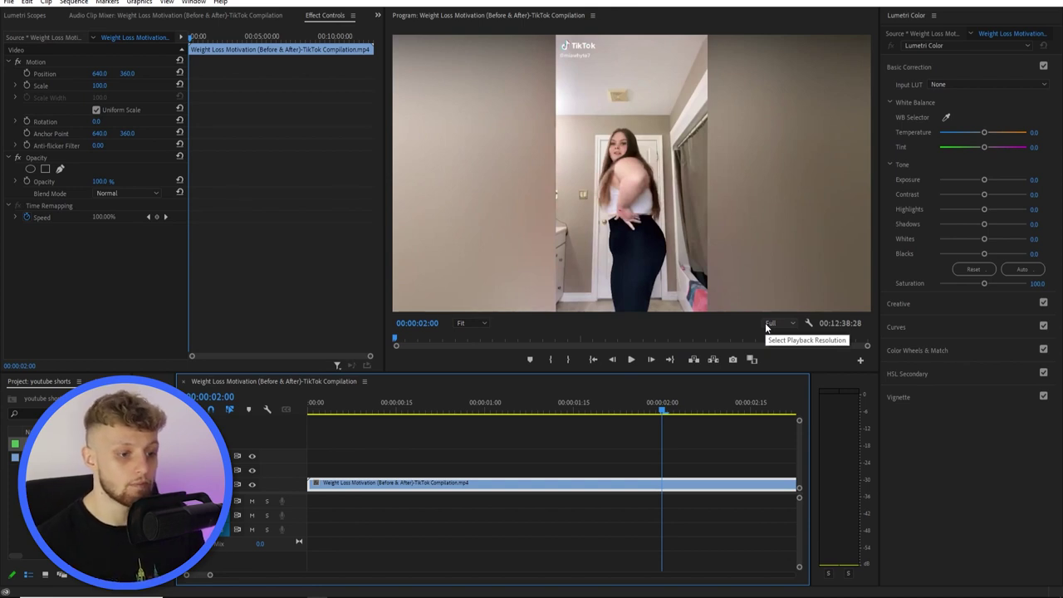
{"action": "left_click", "coordinate": [772, 323]}
{"action": "left_click", "coordinate": [776, 359]}
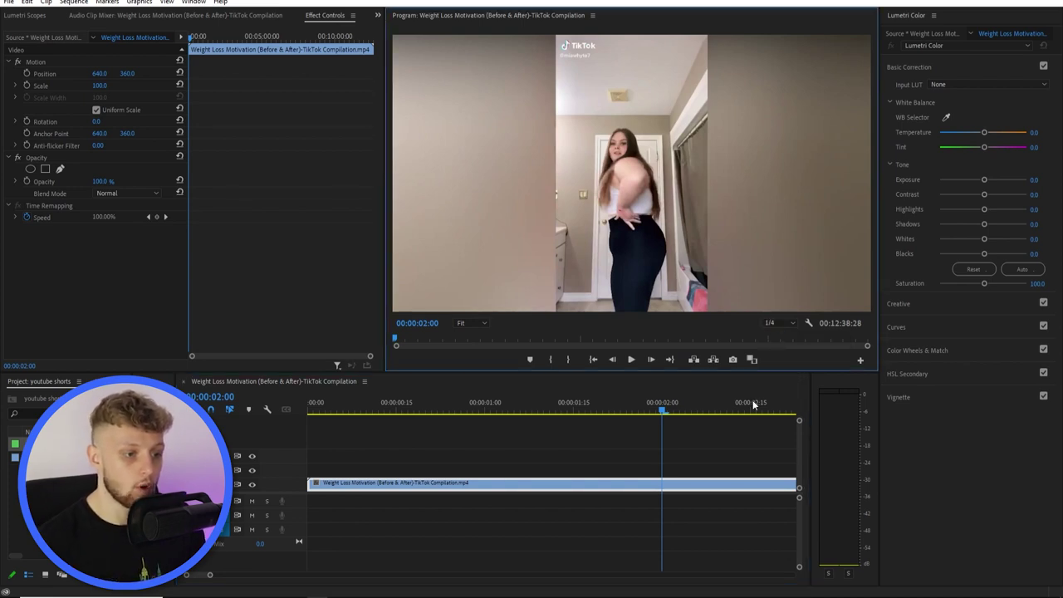
- Play the compilation from 00:00:02:00 and stop just after the first transformation changes to the second
{"action": "left_click", "coordinate": [704, 520]}
{"action": "scroll", "coordinate": [702, 521], "scroll_direction": "down", "scroll_amount": 2}
{"action": "key", "text": "minus"}
{"action": "key", "text": "minus"}
{"action": "key", "text": "minus"}
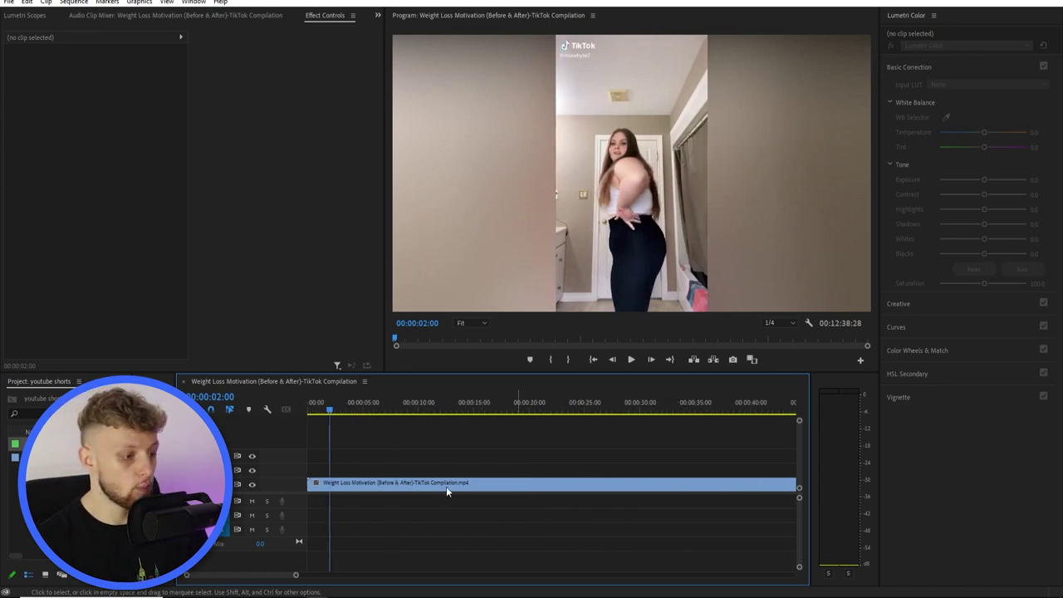
{"action": "key", "text": "space"}
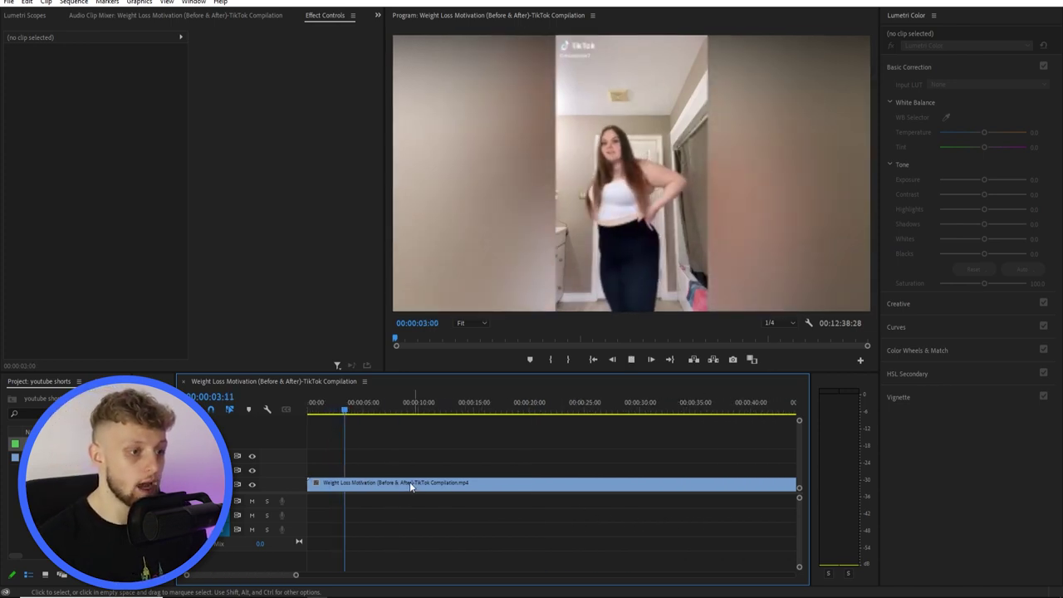
{"action": "left_click", "coordinate": [407, 486]}
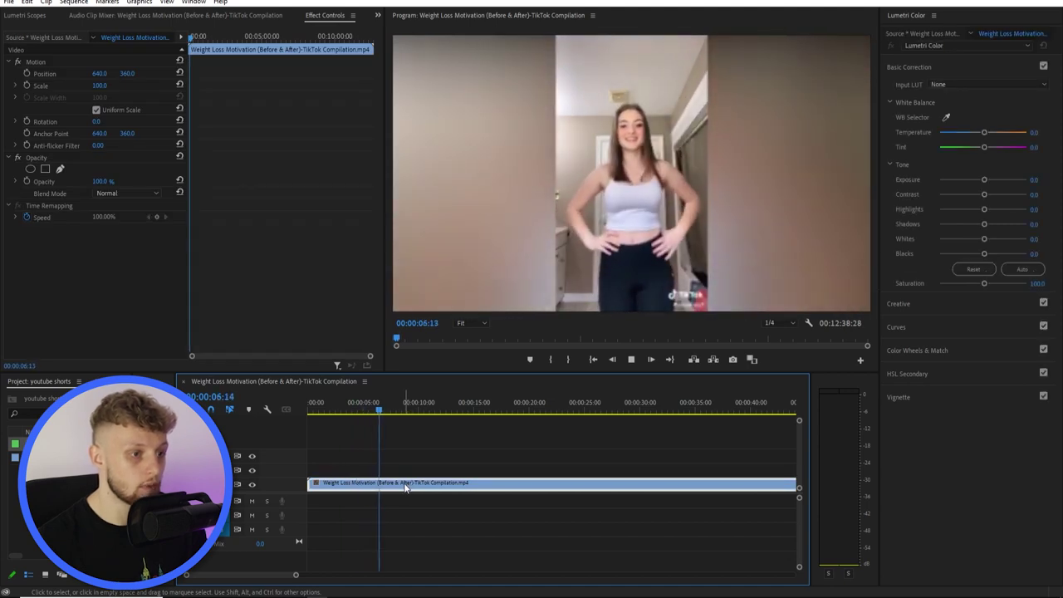
{"action": "key", "text": "space"}
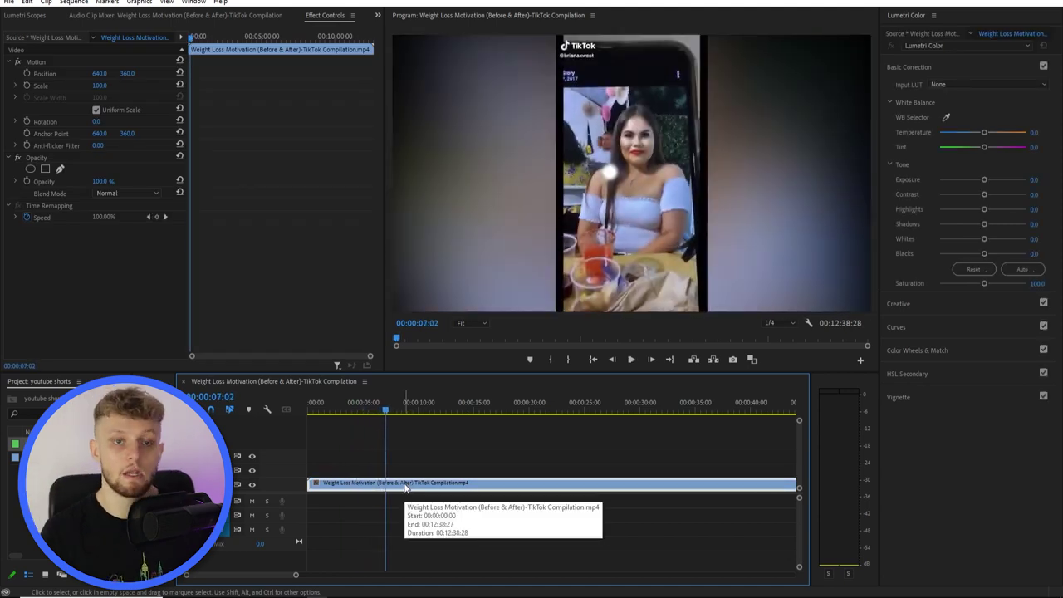
- Step the playhead back frame by frame to the end of the first transformation at 00:00:06:23
{"action": "key", "text": "Left"}
{"action": "key", "text": "Left"}
{"action": "key", "text": "Left"}
{"action": "key", "text": "Left"}
{"action": "key", "text": "Left"}
{"action": "key", "text": "Left"}
{"action": "key", "text": "Left"}
{"action": "key", "text": "Left"}
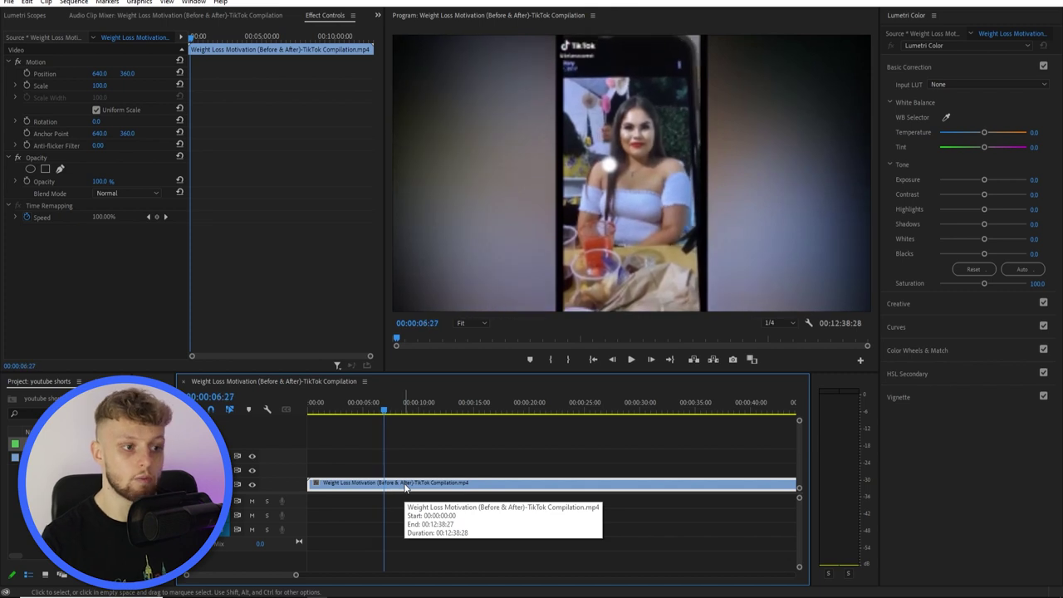
{"action": "key", "text": "Left"}
{"action": "key", "text": "Right"}
{"action": "key", "text": "Left"}
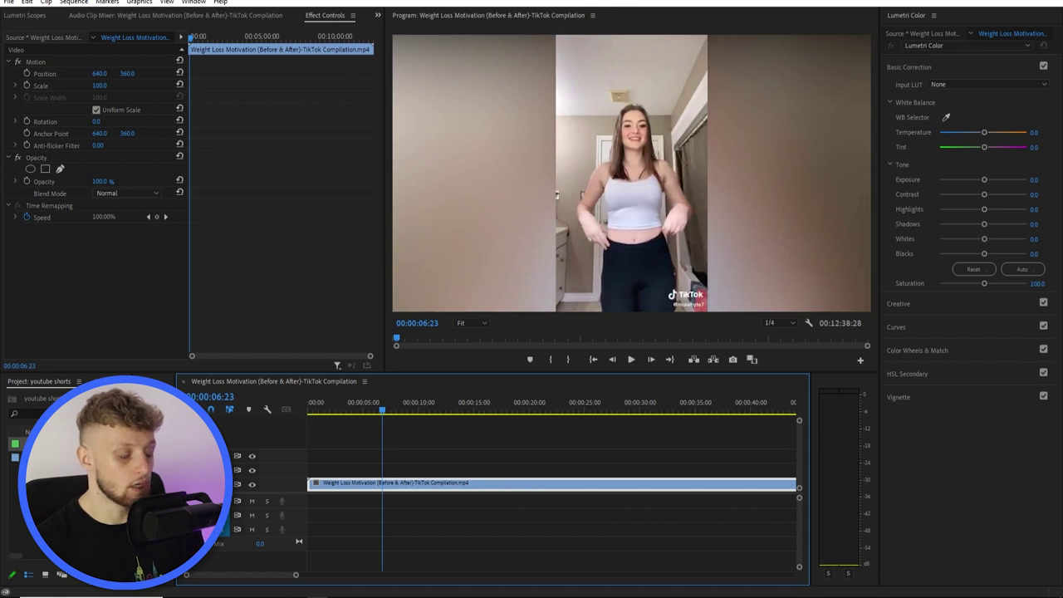
- Split the clip at 00:00:06:23 and move the remainder along the track to start at 00:00:20:00
{"action": "left_click", "coordinate": [153, 380]}
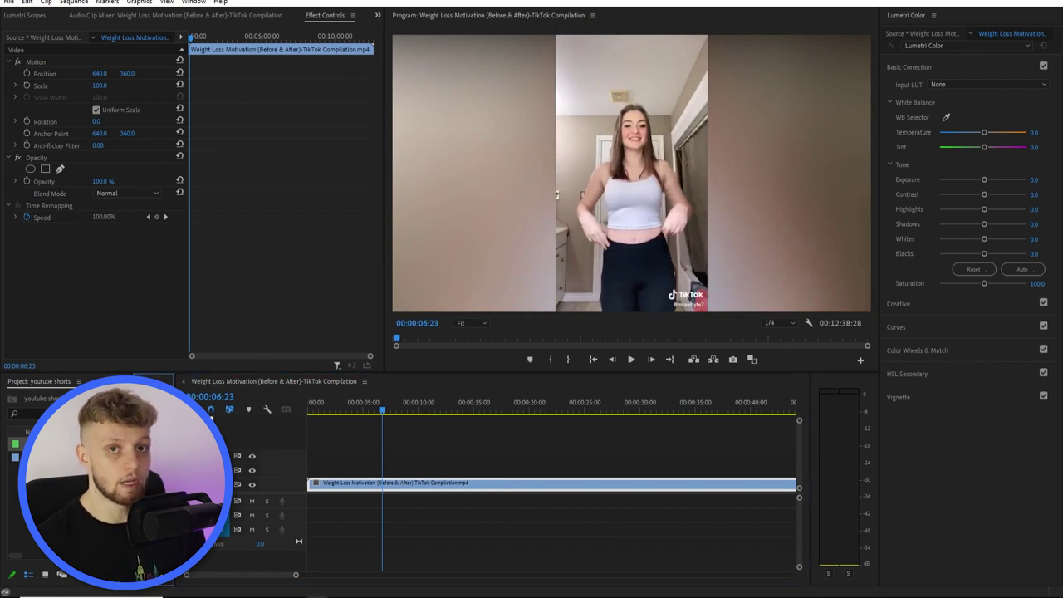
{"action": "left_click", "coordinate": [209, 419]}
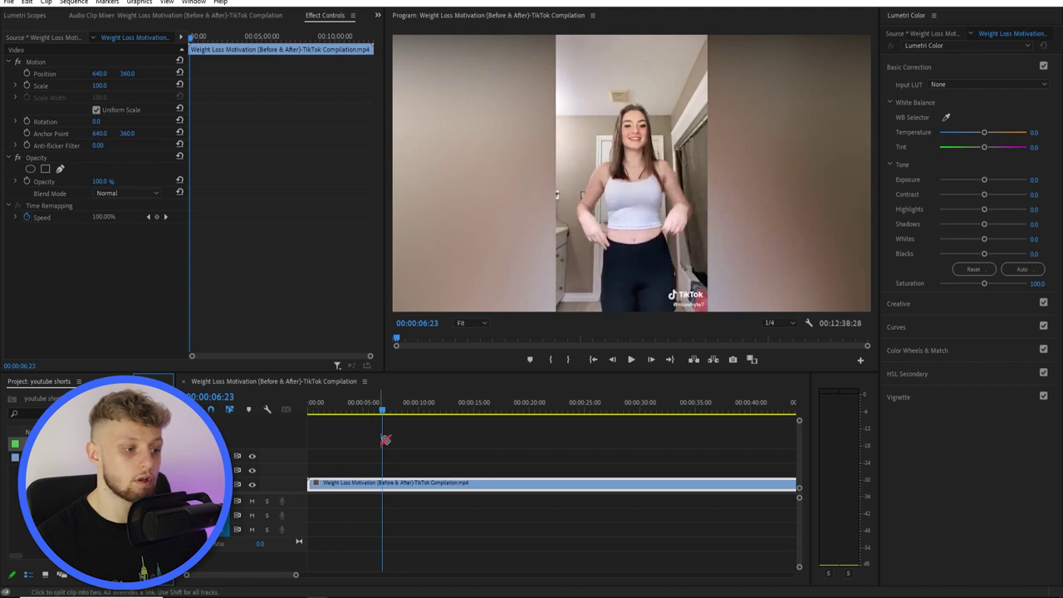
{"action": "left_click", "coordinate": [383, 485]}
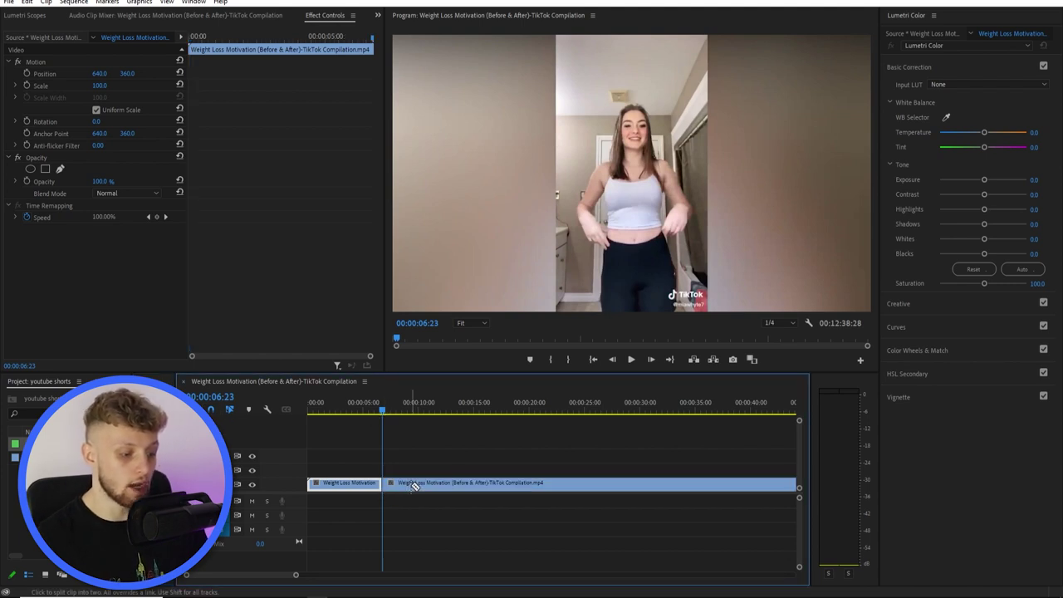
{"action": "key", "text": "v"}
{"action": "left_click_drag", "start_coordinate": [433, 485], "coordinate": [520, 486]}
- Play the separated first clip from the start of the sequence to check its cut
{"action": "left_click_drag", "start_coordinate": [372, 398], "coordinate": [298, 399]}
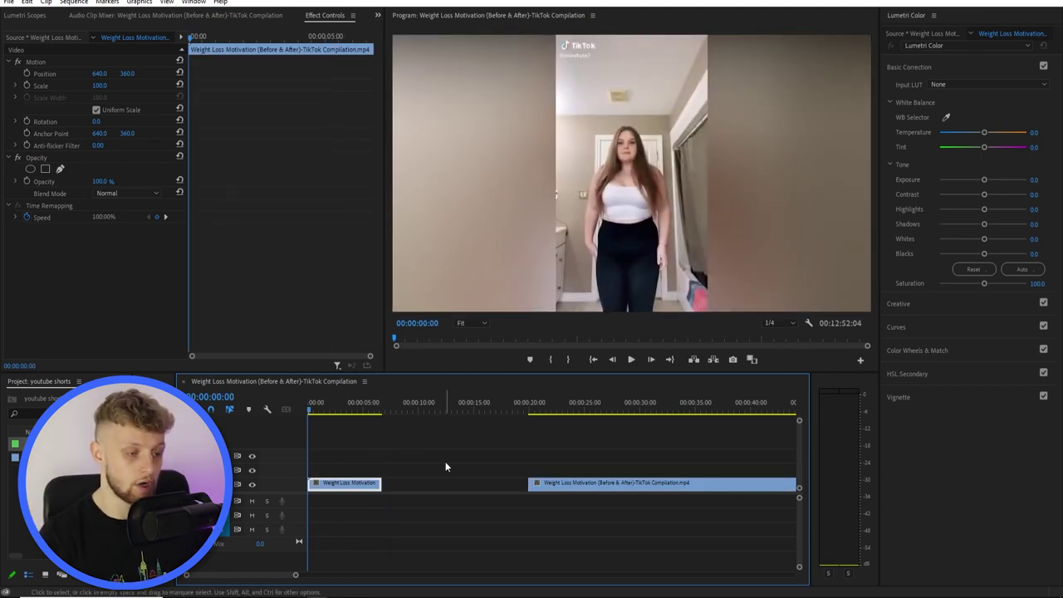
{"action": "key", "text": "space"}
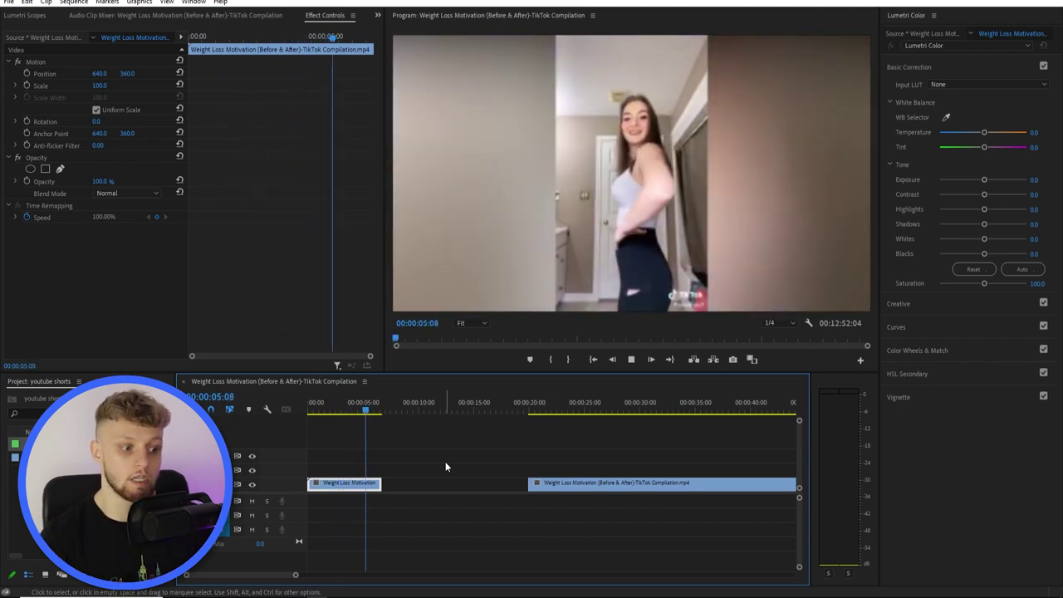
{"action": "key", "text": "space"}
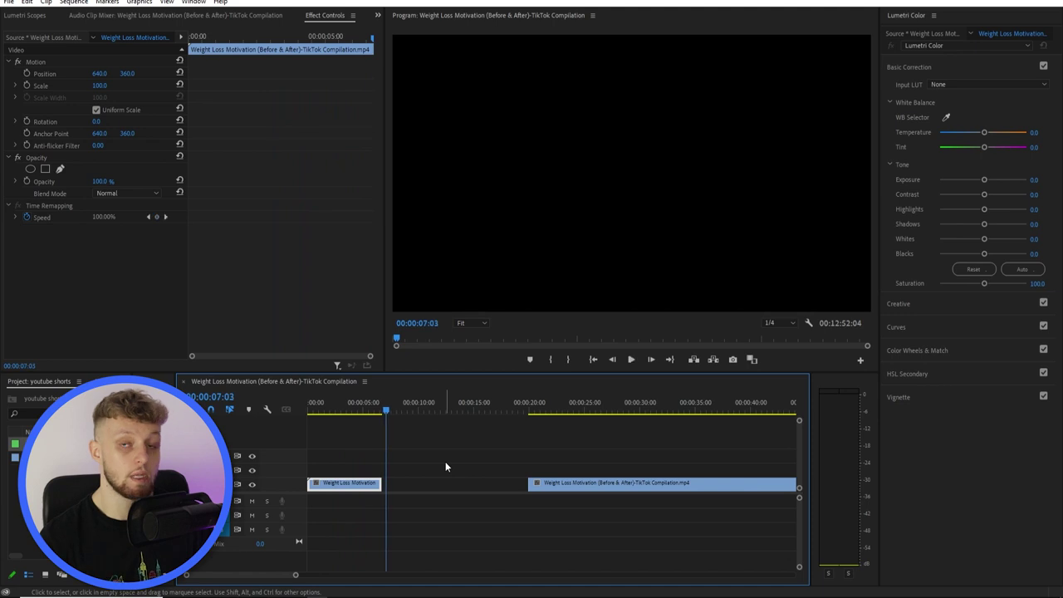
- Play the remaining footage from 00:00:20:00 and stop just after the third transformation begins
{"action": "left_click", "coordinate": [528, 407]}
{"action": "key", "text": "space"}
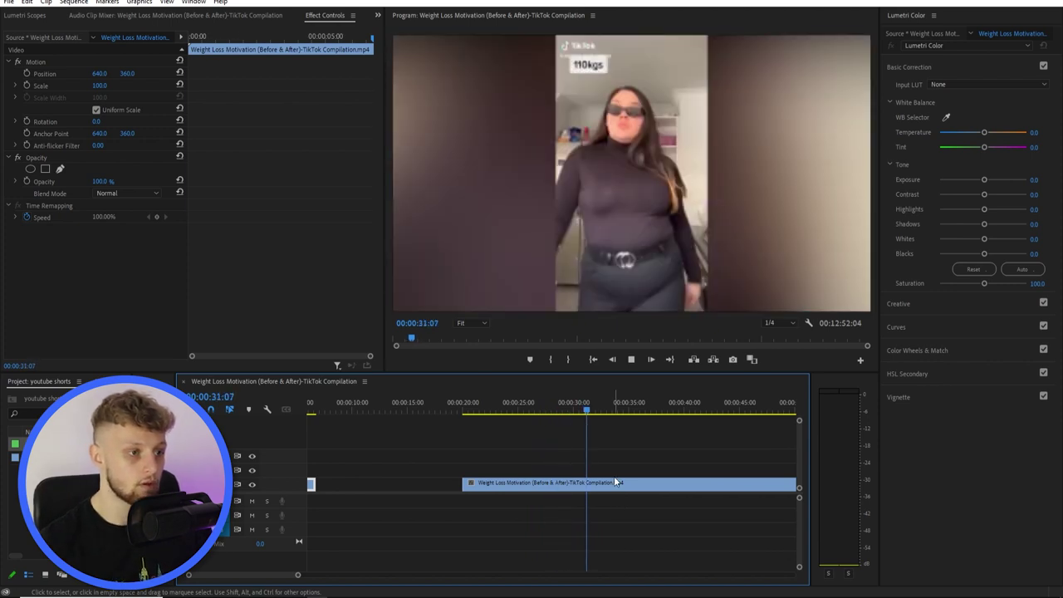
{"action": "left_click", "coordinate": [615, 481]}
- Step the playhead back frame by frame to the end of the second transformation at 00:00:30:23
{"action": "key", "text": "Left"}
{"action": "key", "text": "Left"}
{"action": "key", "text": "Left"}
{"action": "key", "text": "Left"}
{"action": "key", "text": "Left"}
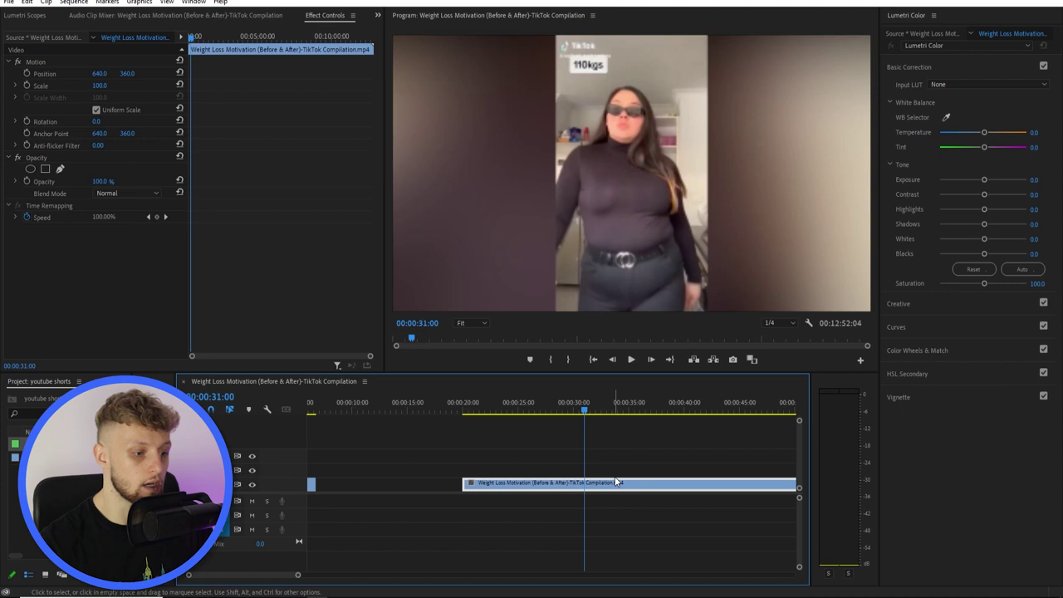
{"action": "left_click", "coordinate": [618, 469]}
{"action": "left_click", "coordinate": [618, 478]}
{"action": "key", "text": "Left"}
{"action": "key", "text": "Left"}
{"action": "key", "text": "Left"}
{"action": "key", "text": "Left"}
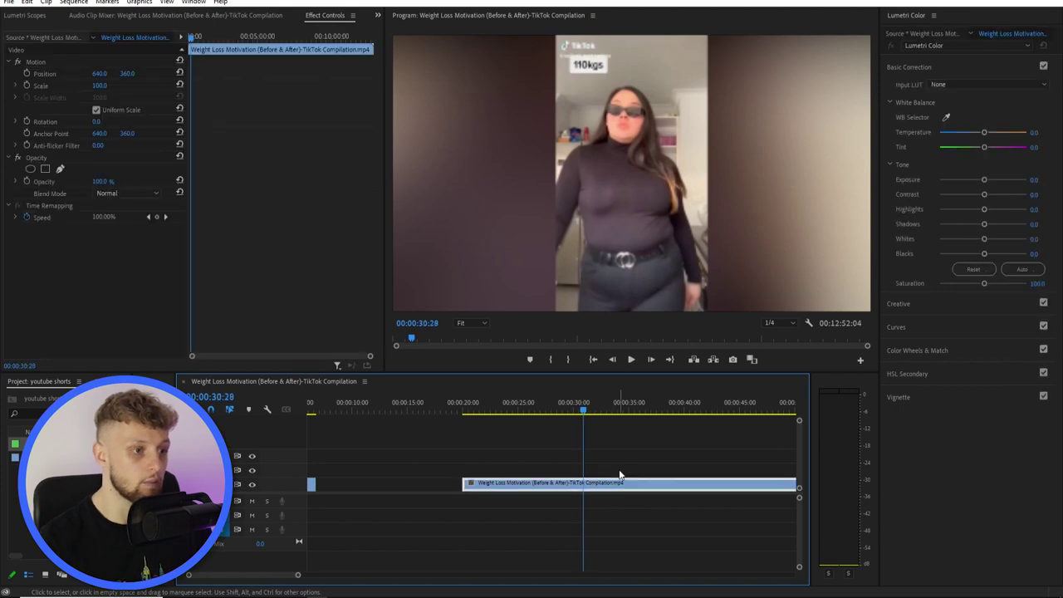
{"action": "key", "text": "Left"}
{"action": "key", "text": "Right"}
{"action": "key", "text": "Left"}
- Split the footage at 00:00:30:23 and move the remainder along the track to about 00:00:37:00
{"action": "key", "text": "ctrl+k"}
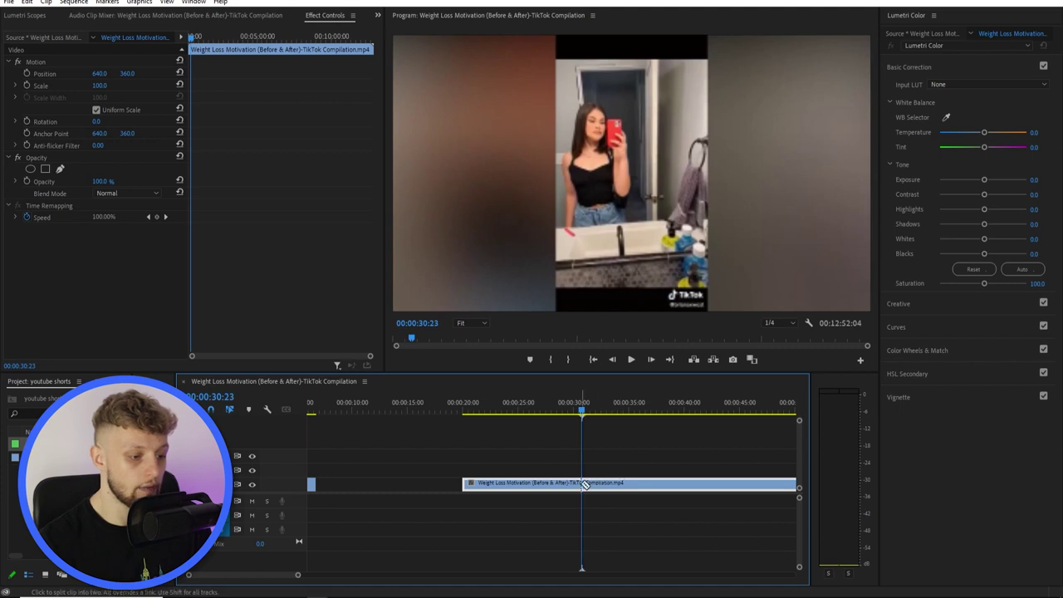
{"action": "left_click_drag", "start_coordinate": [581, 482], "coordinate": [651, 482]}
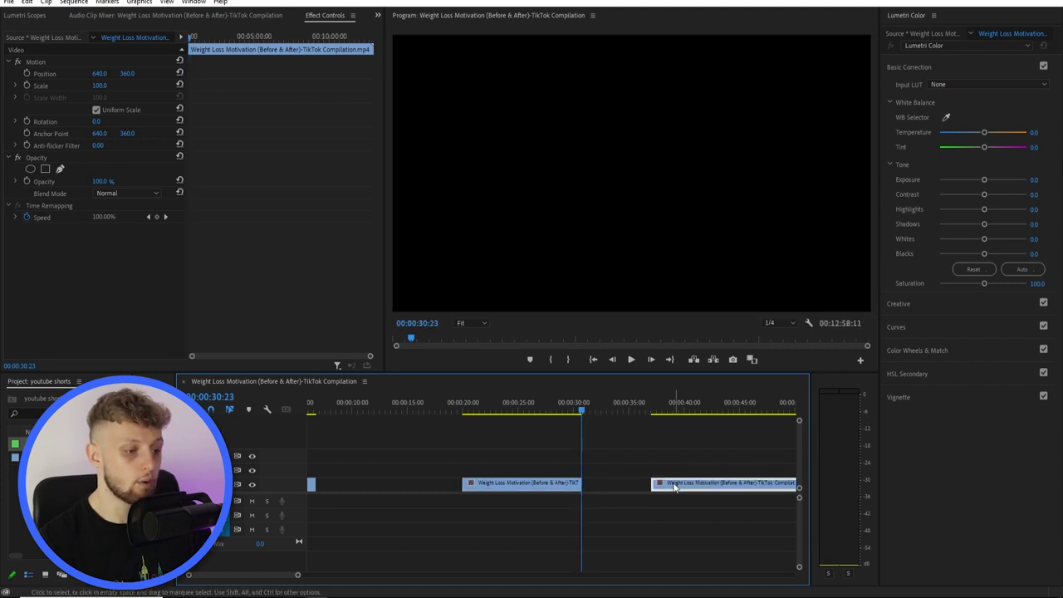
{"action": "left_click", "coordinate": [625, 517]}
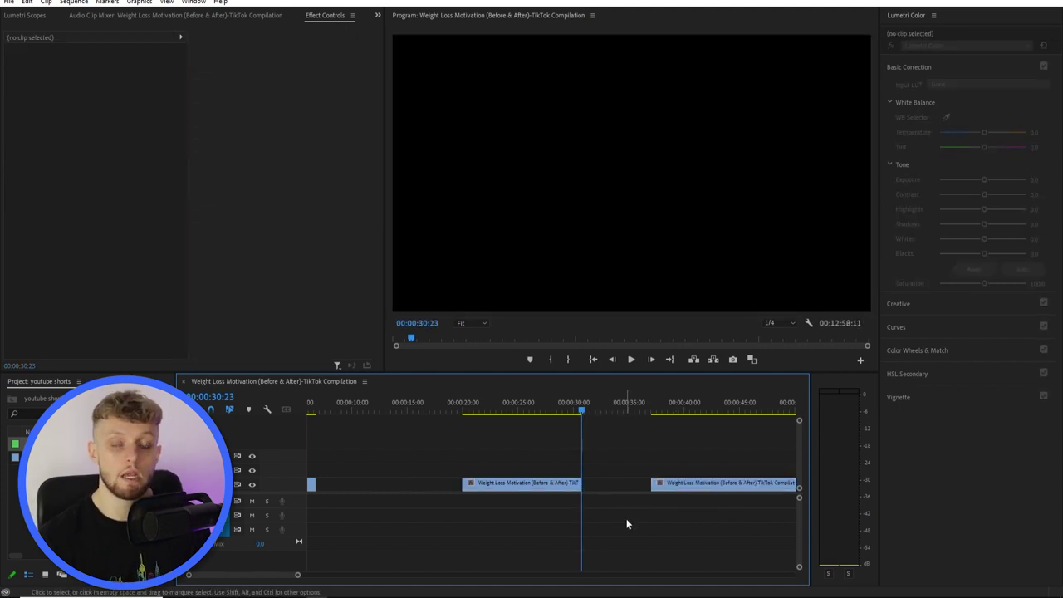
- Mark the range from the sequence start to the end of the first clip, setting the out point at its cut
{"action": "left_click", "coordinate": [464, 404]}
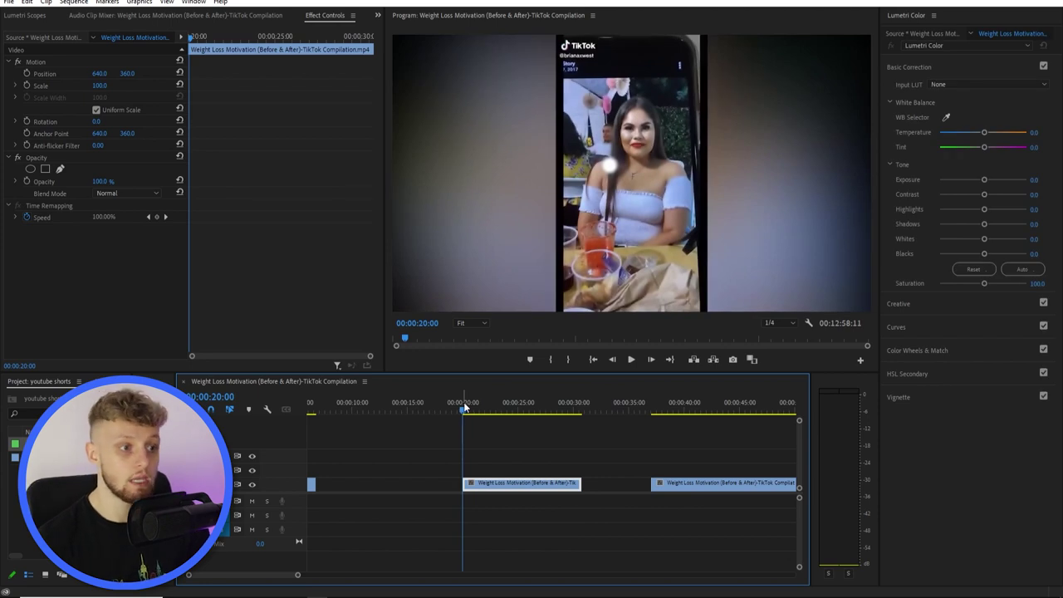
{"action": "left_click_drag", "start_coordinate": [465, 404], "coordinate": [296, 402]}
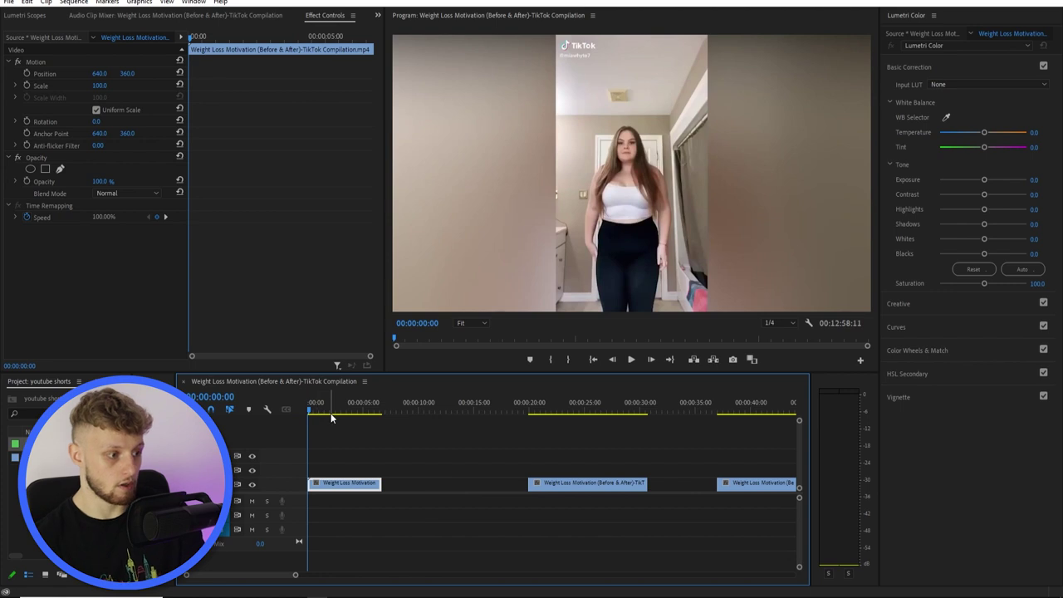
{"action": "left_click", "coordinate": [383, 403]}
{"action": "key", "text": "o"}
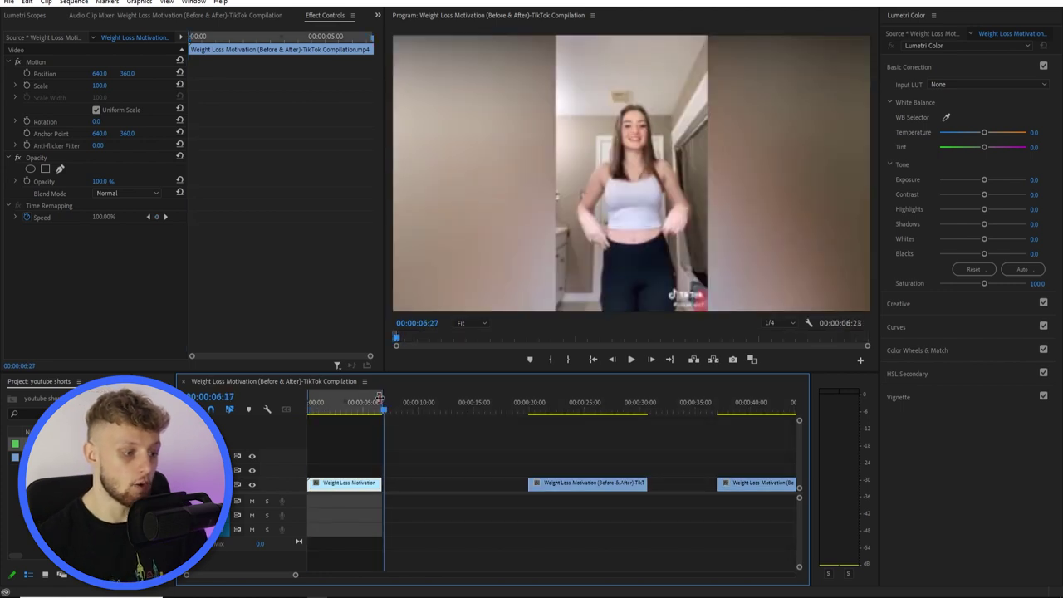
{"action": "left_click", "coordinate": [386, 403]}
{"action": "key", "text": "o"}
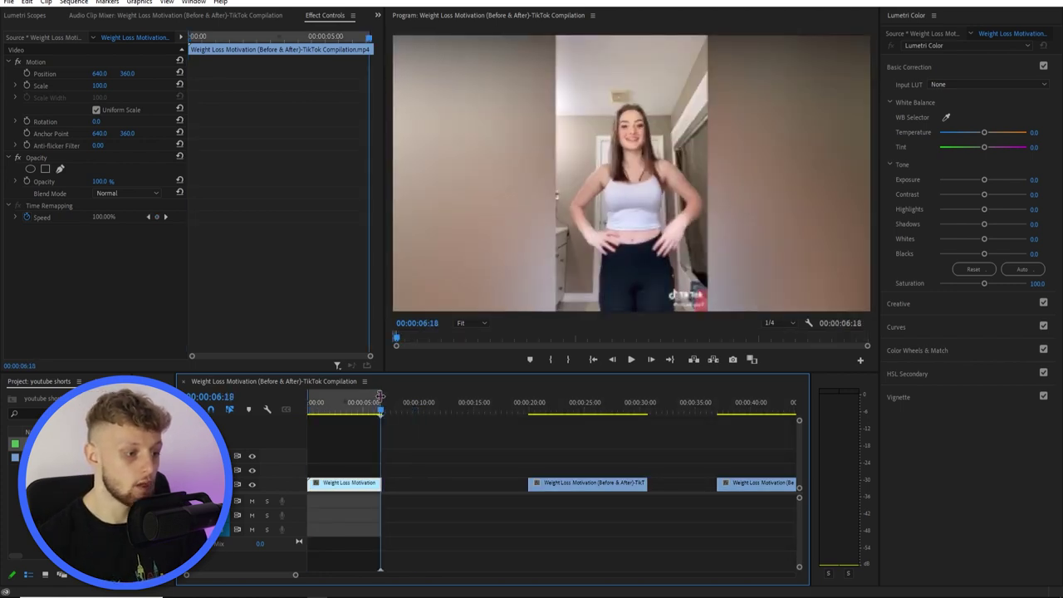
{"action": "key", "text": "l"}
{"action": "left_click_drag", "start_coordinate": [381, 400], "coordinate": [389, 404]}
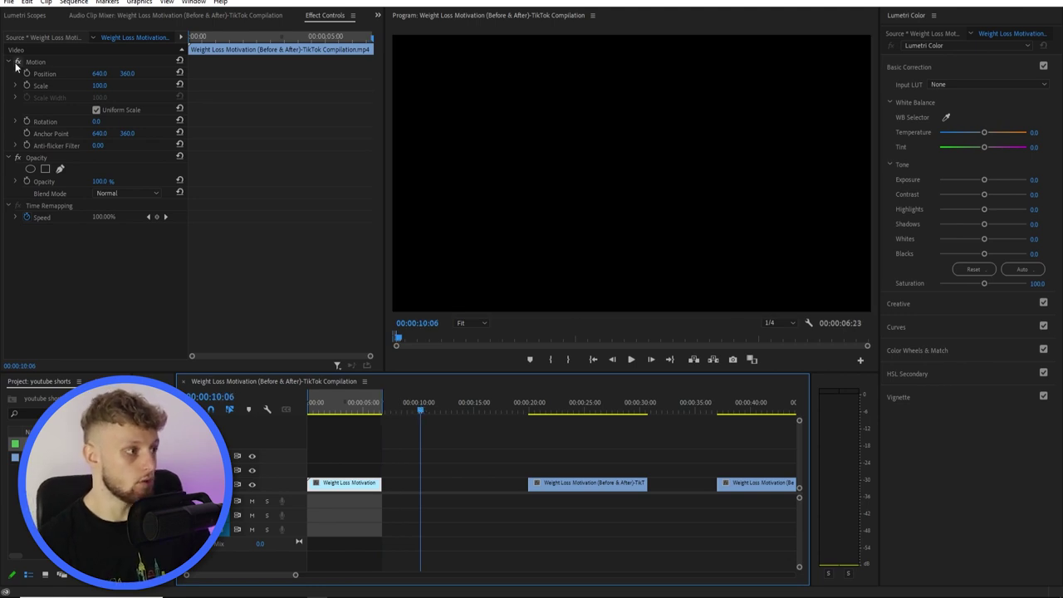
- Open the media export settings for the marked range and create a "Youtube shorts" folder inside KnowledgeBase as the output location
{"action": "left_click", "coordinate": [8, 3]}
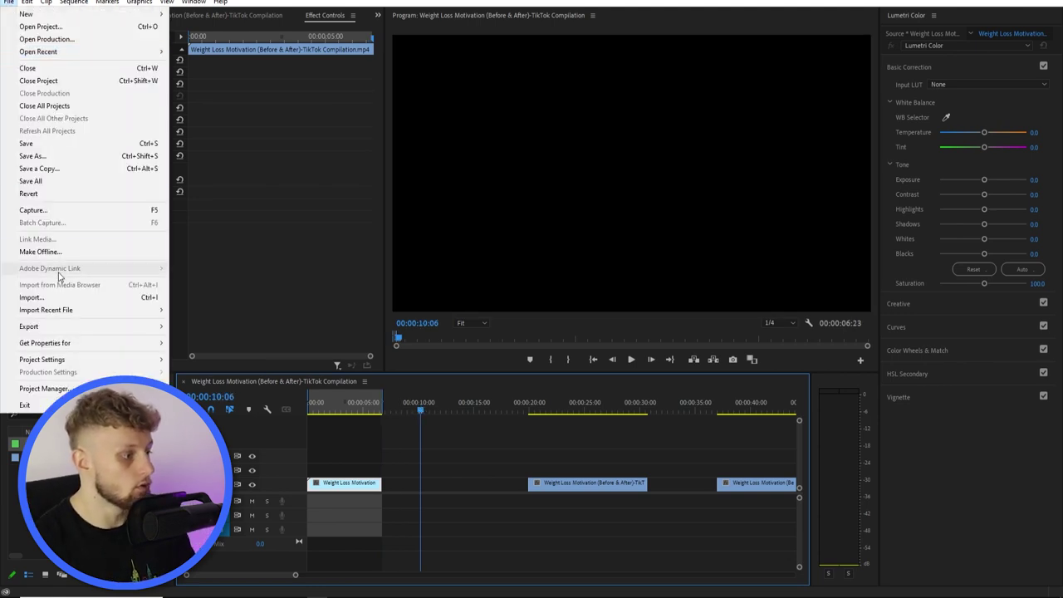
{"action": "mouse_move", "coordinate": [61, 326]}
{"action": "left_click", "coordinate": [201, 327]}
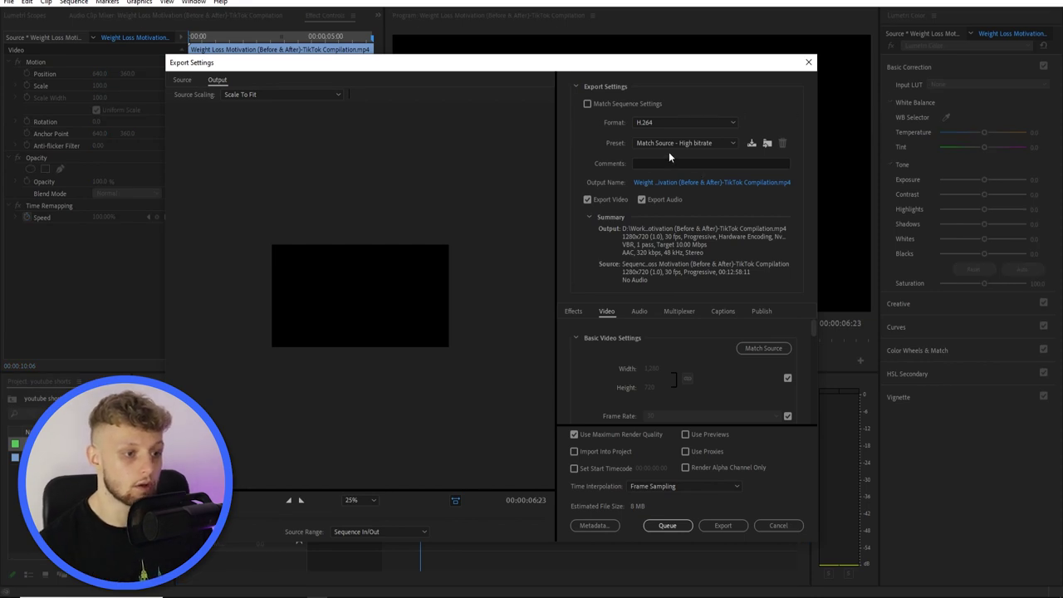
{"action": "left_click", "coordinate": [672, 183]}
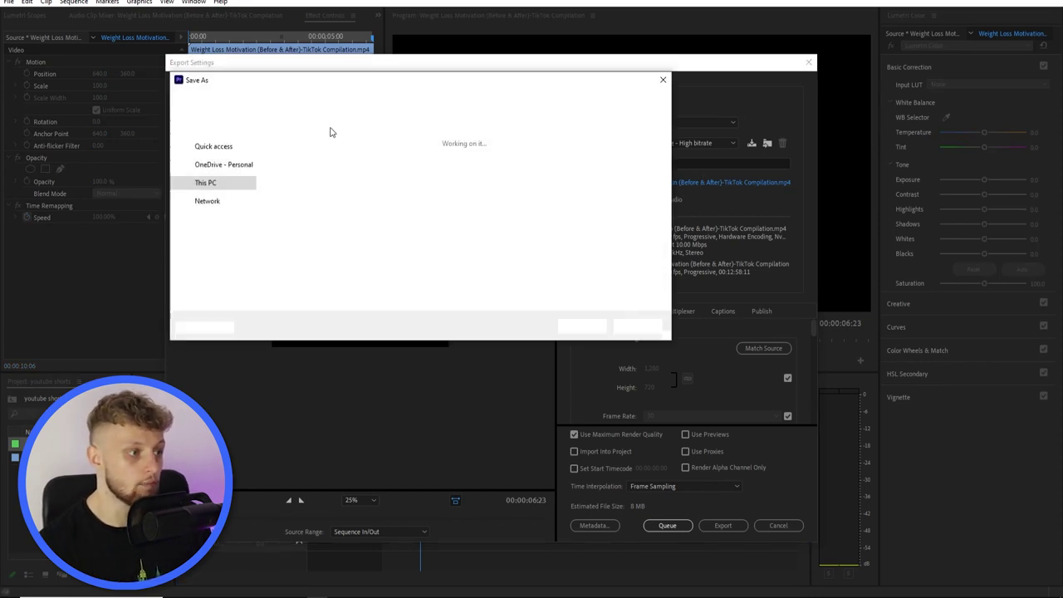
{"action": "left_click", "coordinate": [297, 102]}
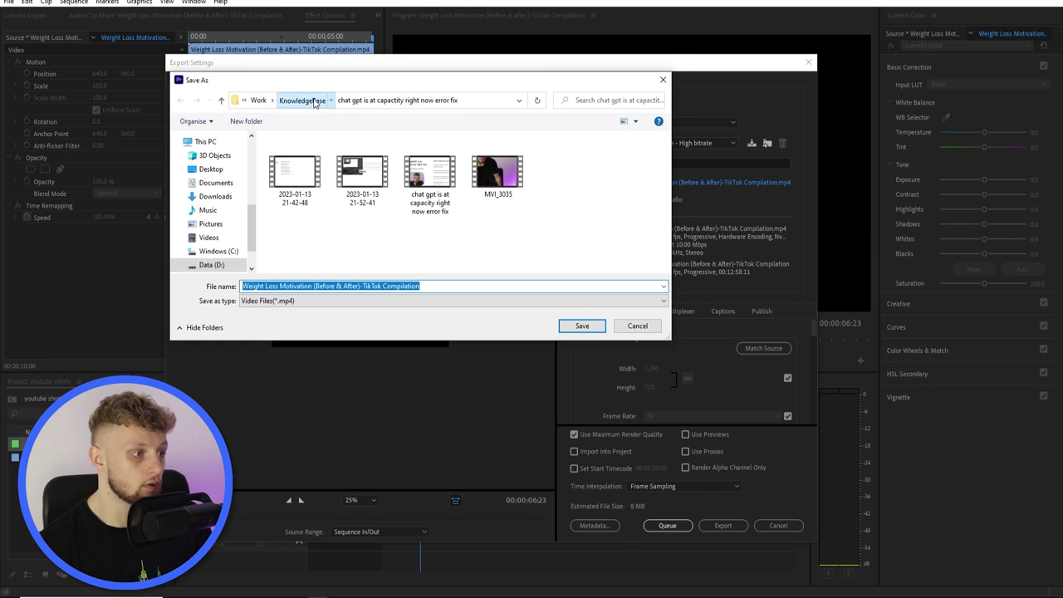
{"action": "left_click", "coordinate": [259, 122]}
{"action": "type", "text": "Youtube shorts"}
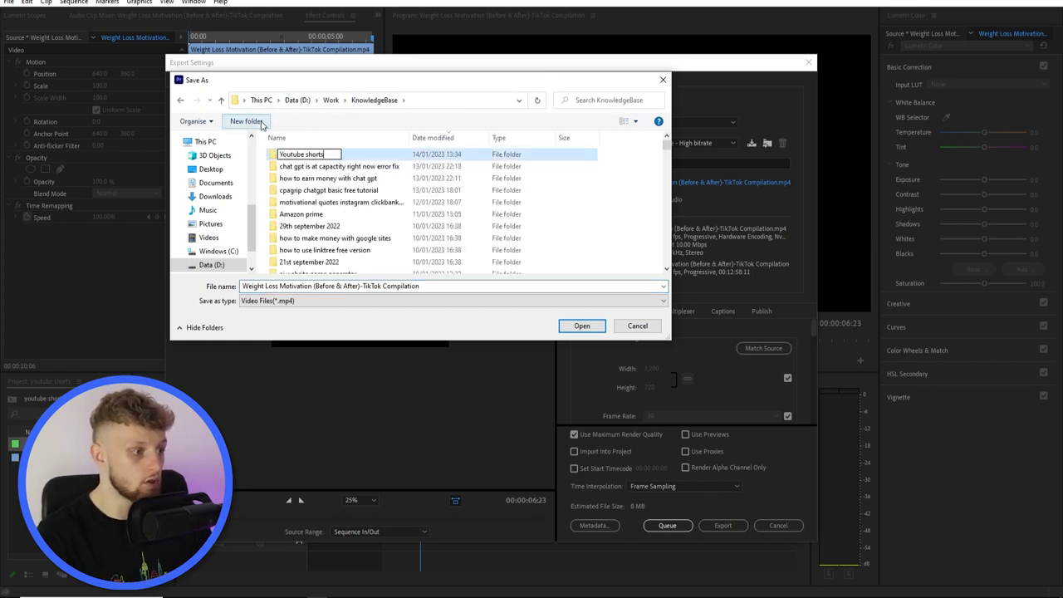
{"action": "key", "text": "Return"}
{"action": "key", "text": "Return"}
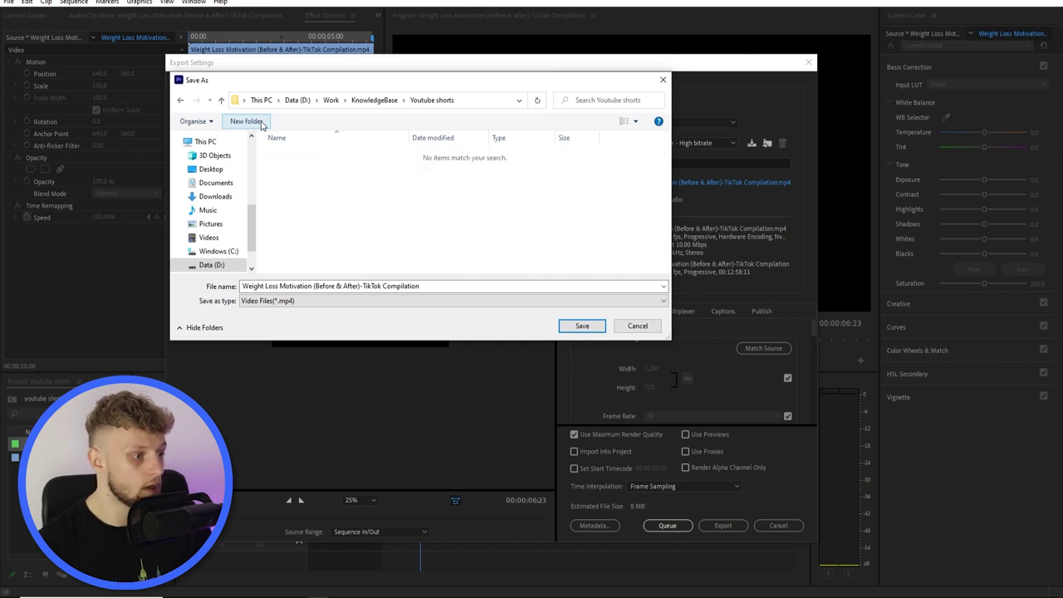
- Name the output file 1, save it in the Youtube shorts folder and export the clip
{"action": "triple_click", "coordinate": [480, 286]}
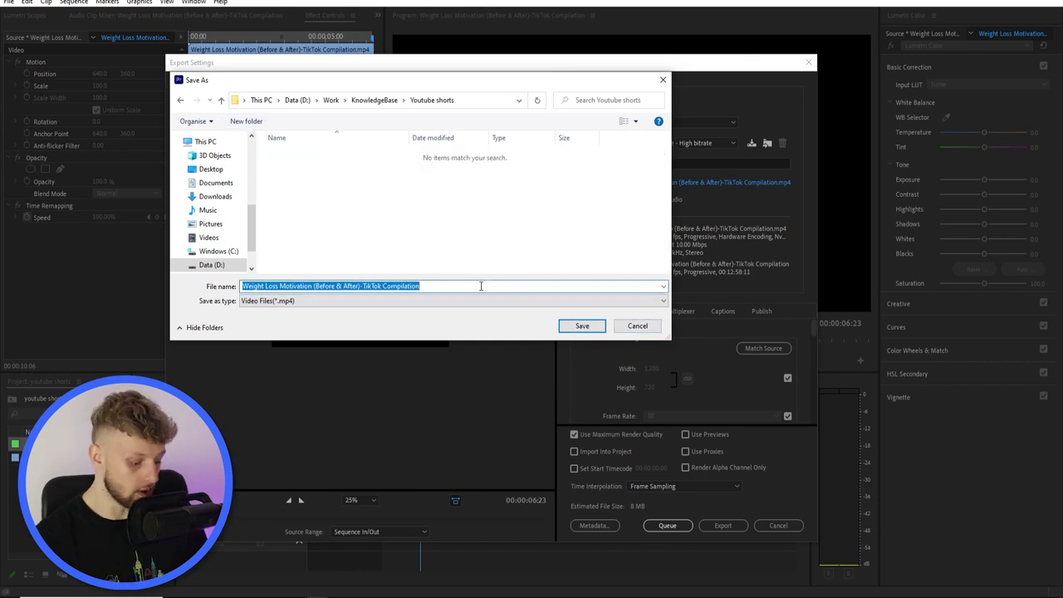
{"action": "type", "text": "1"}
{"action": "left_click", "coordinate": [595, 325]}
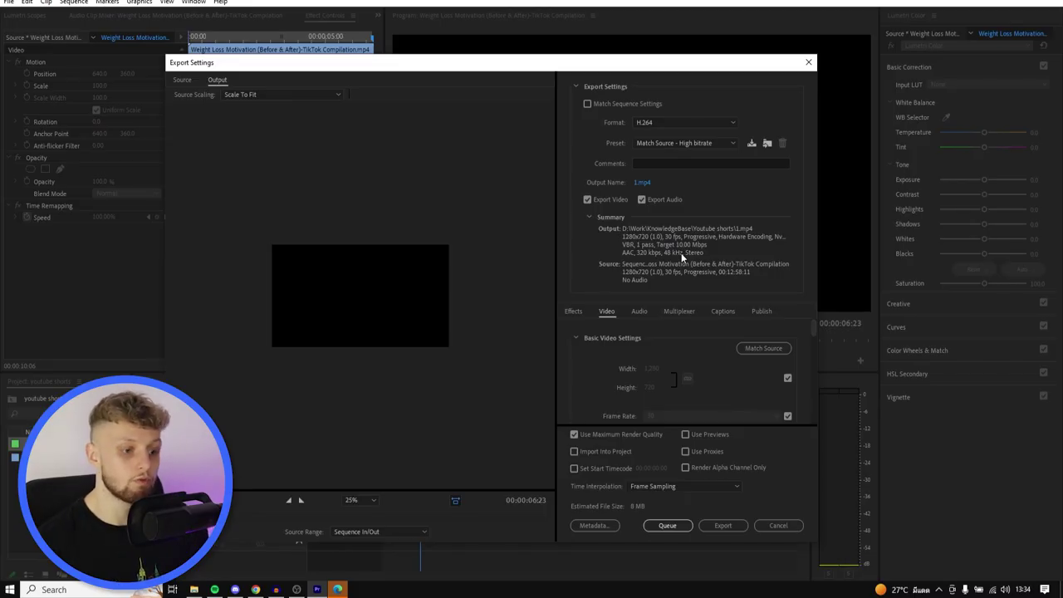
{"action": "left_click", "coordinate": [721, 526]}
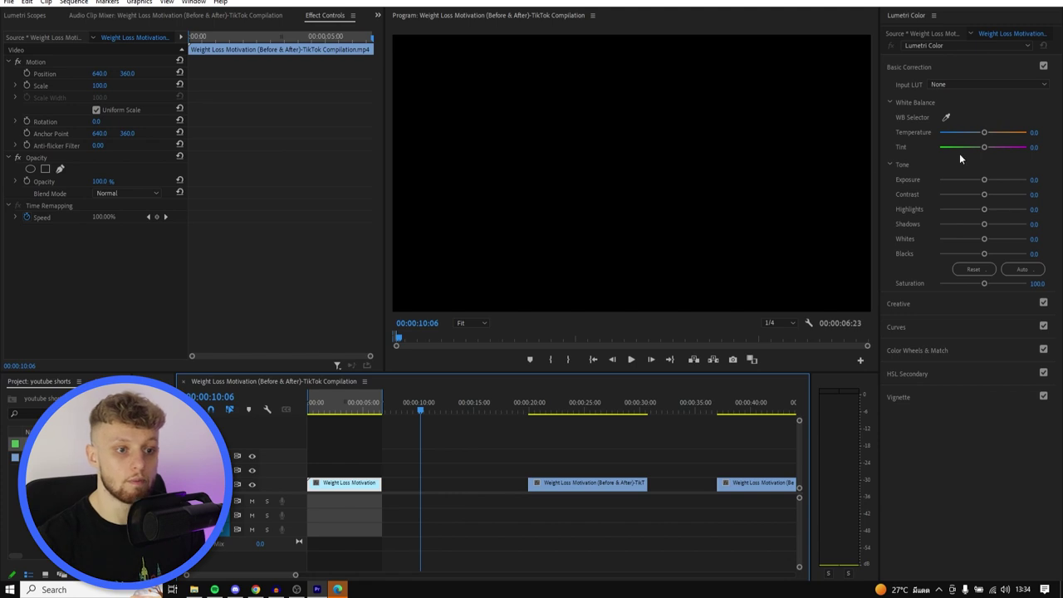
- Close the video editor, play the exported clip 1 from the Youtube shorts folder to check it, and close the player
{"action": "key", "text": "ctrl+q"}
{"action": "left_click", "coordinate": [530, 305]}
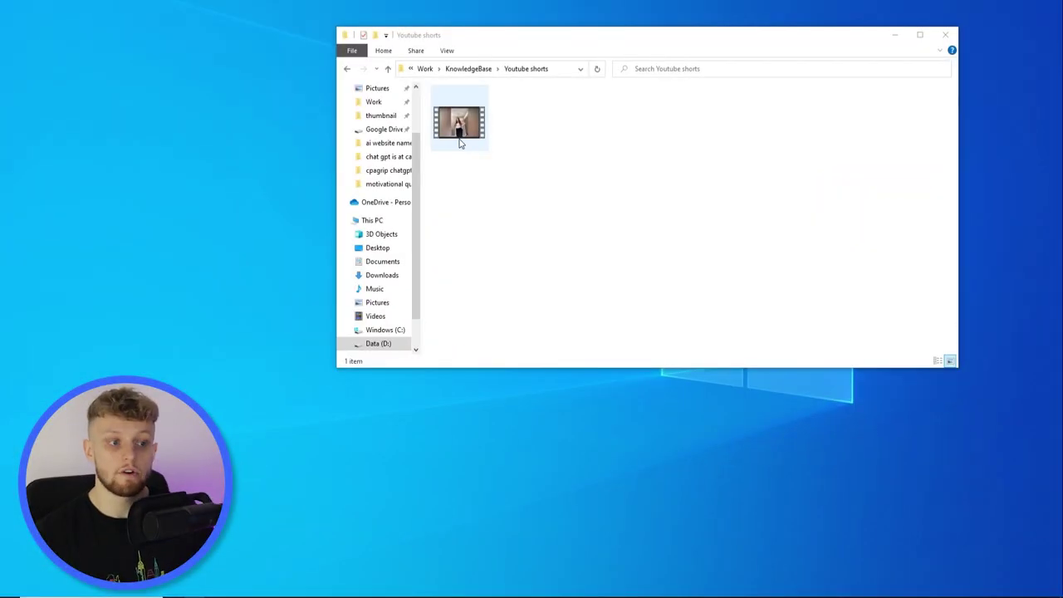
{"action": "double_click", "coordinate": [458, 141]}
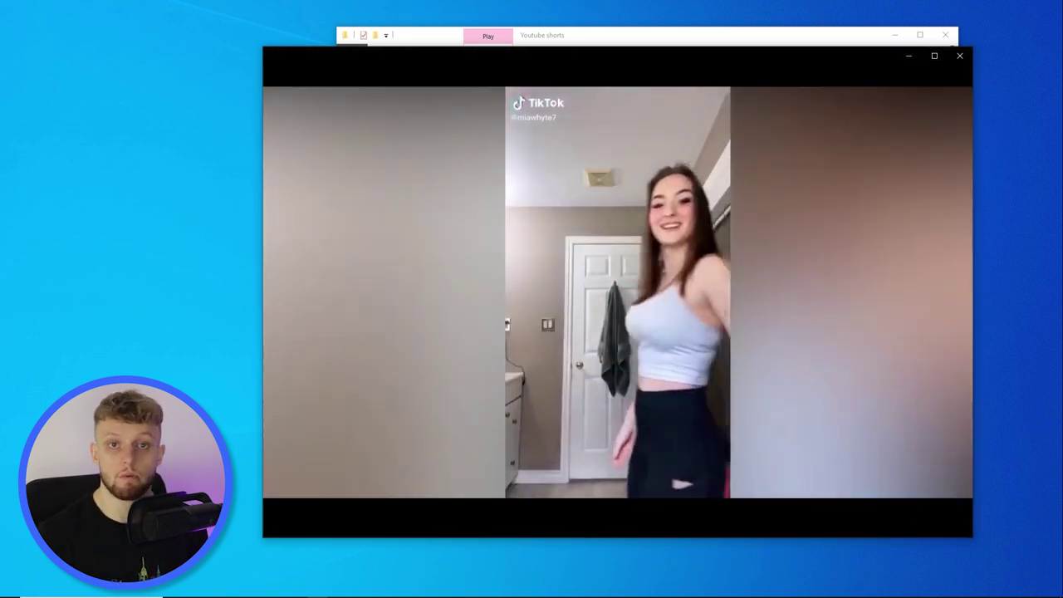
{"action": "mouse_move", "coordinate": [710, 385]}
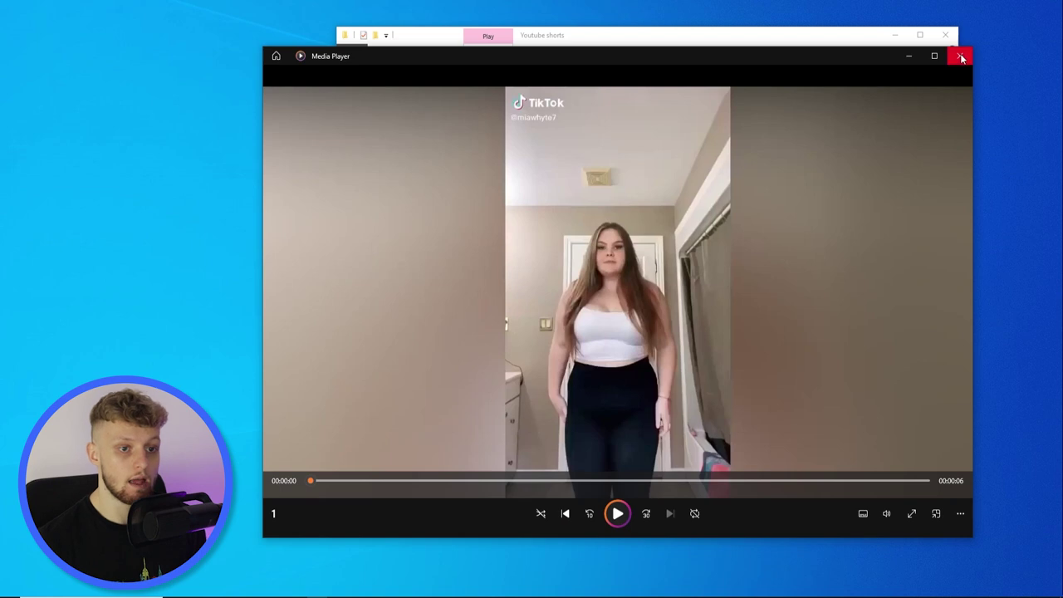
{"action": "left_click", "coordinate": [959, 56]}
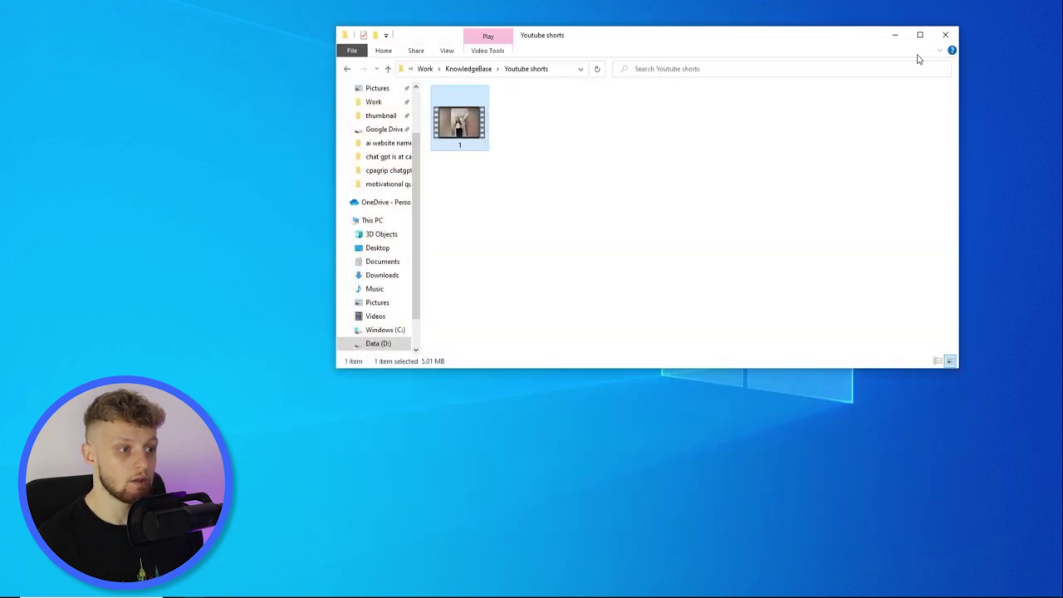
- Switch to YouTube in the browser and upload 1.mp4 from the Youtube shorts folder as a new video
{"action": "left_click", "coordinate": [255, 589]}
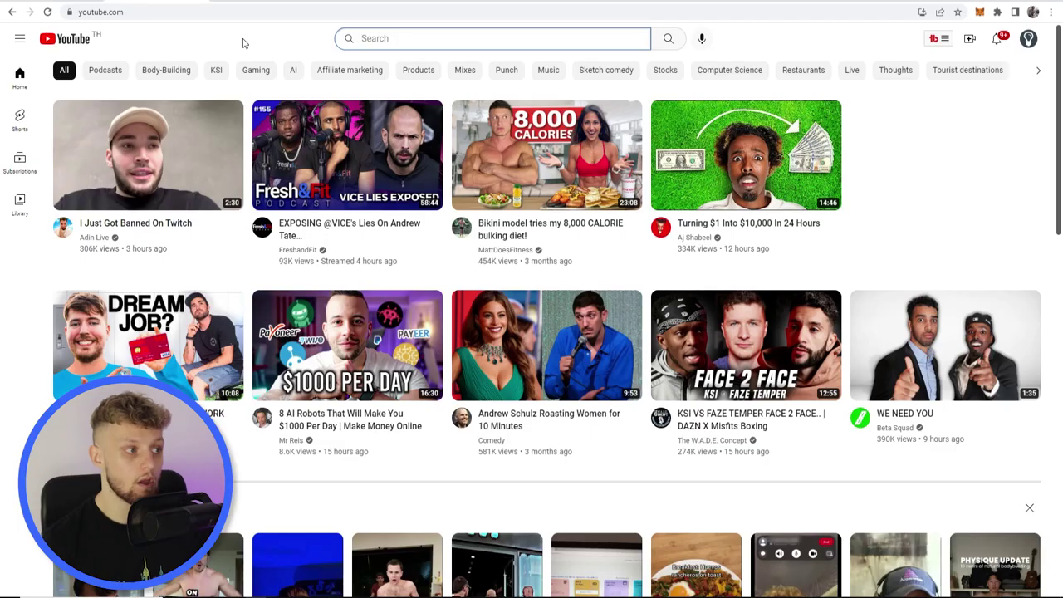
{"action": "left_click", "coordinate": [968, 39]}
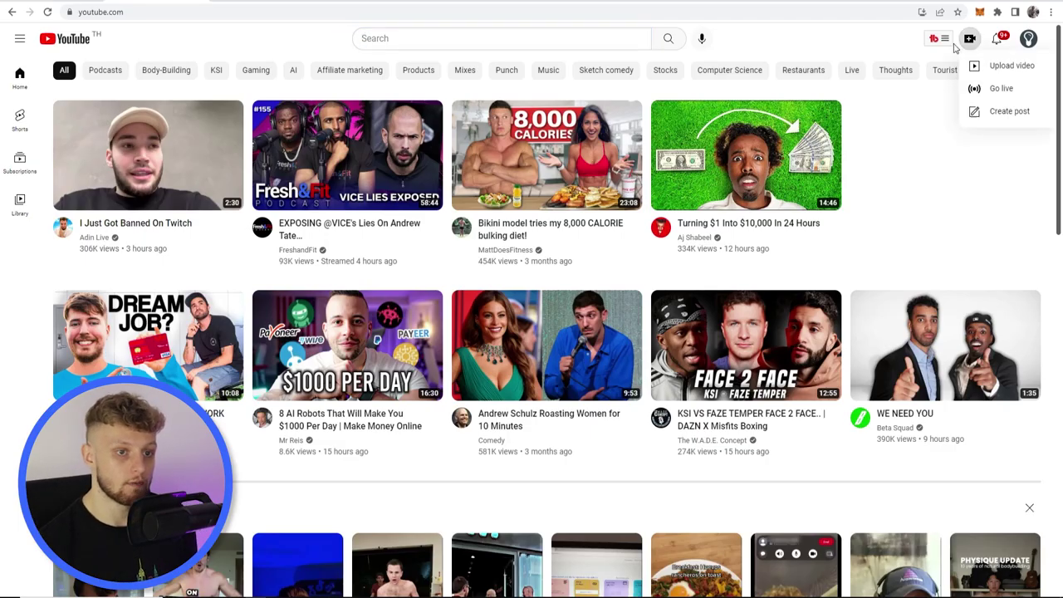
{"action": "left_click", "coordinate": [993, 65]}
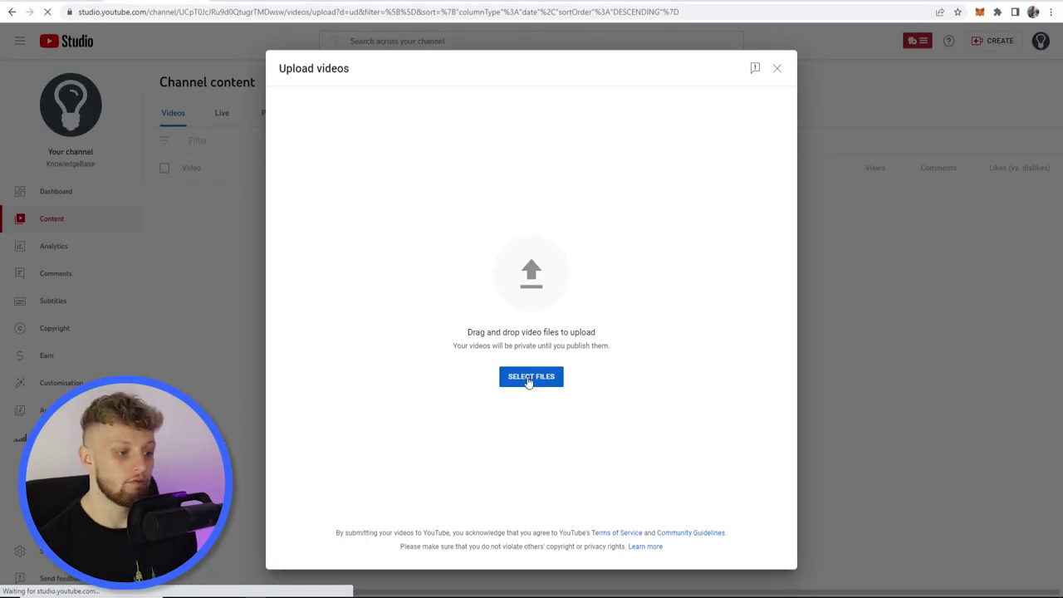
{"action": "left_click", "coordinate": [526, 378]}
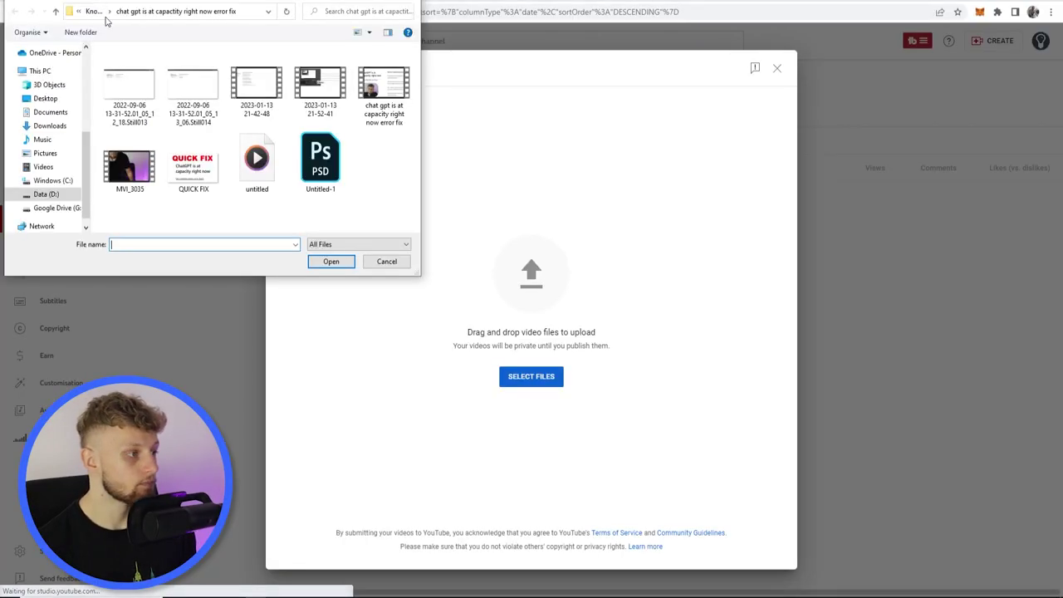
{"action": "double_click", "coordinate": [256, 161]}
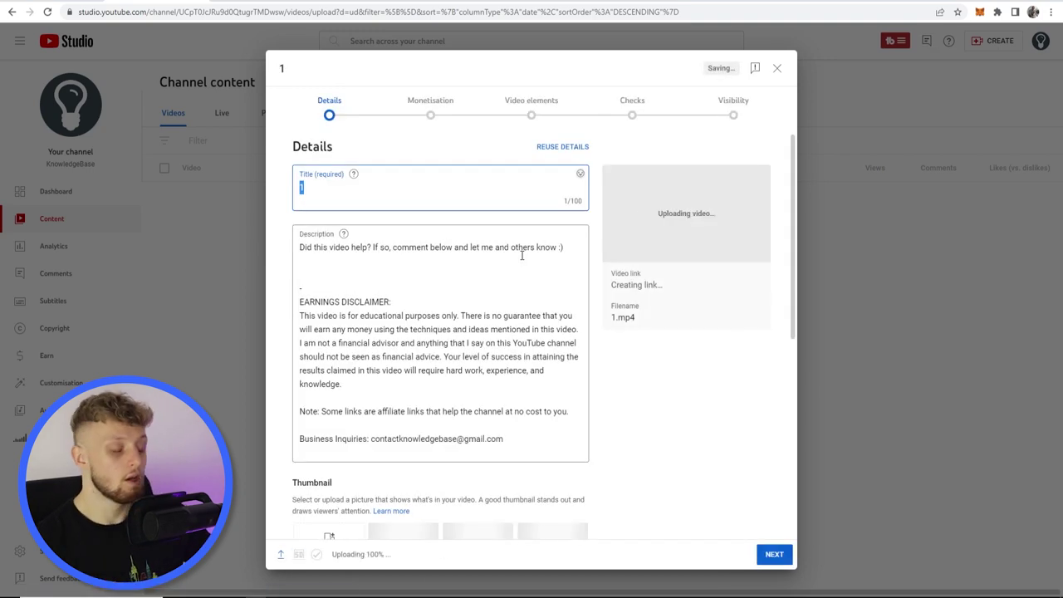
- Clear the prefilled description of the uploaded video
{"action": "left_click", "coordinate": [390, 273]}
{"action": "key", "text": "ctrl+a"}
{"action": "key", "text": "BackSpace"}
- Replace the video title with "Weight Loss Transformation #shorts", using the suggested #shorts hashtag
{"action": "left_click", "coordinate": [401, 190]}
{"action": "key", "text": "BackSpace"}
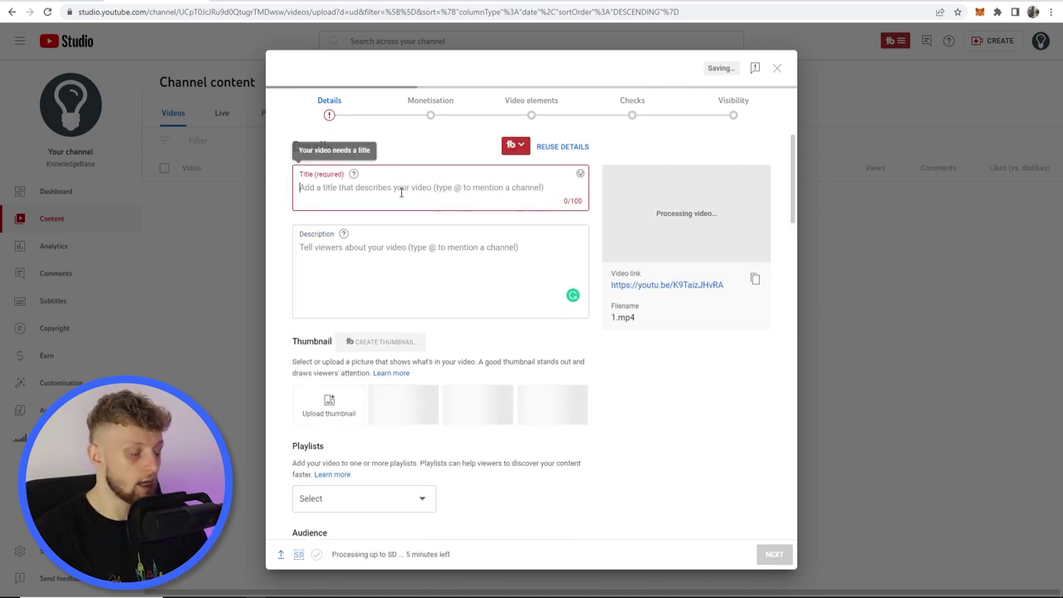
{"action": "type", "text": "Weight Loss "}
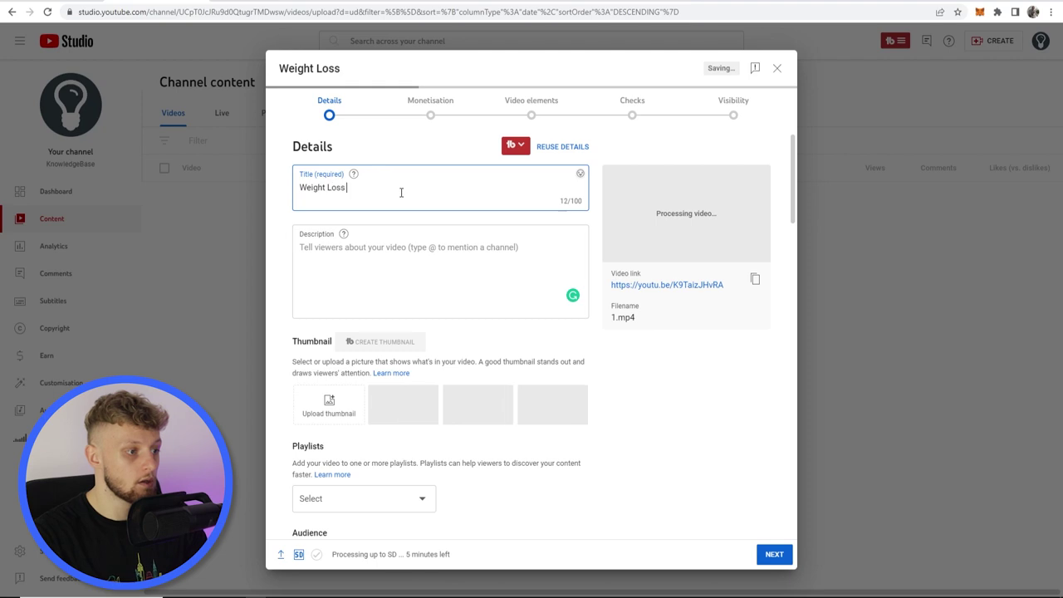
{"action": "type", "text": "Transformatio"}
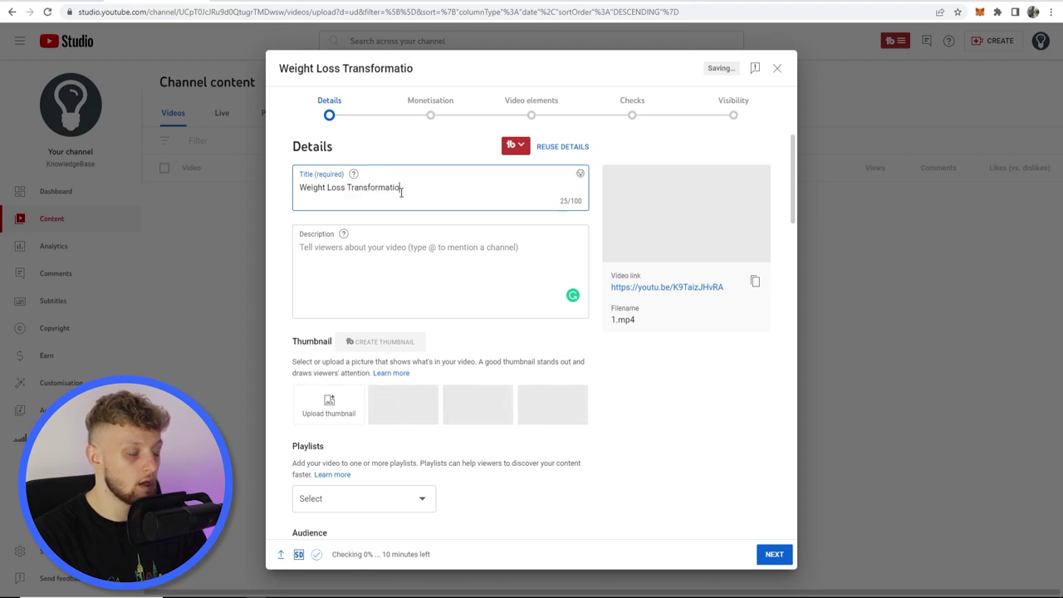
{"action": "type", "text": "n "}
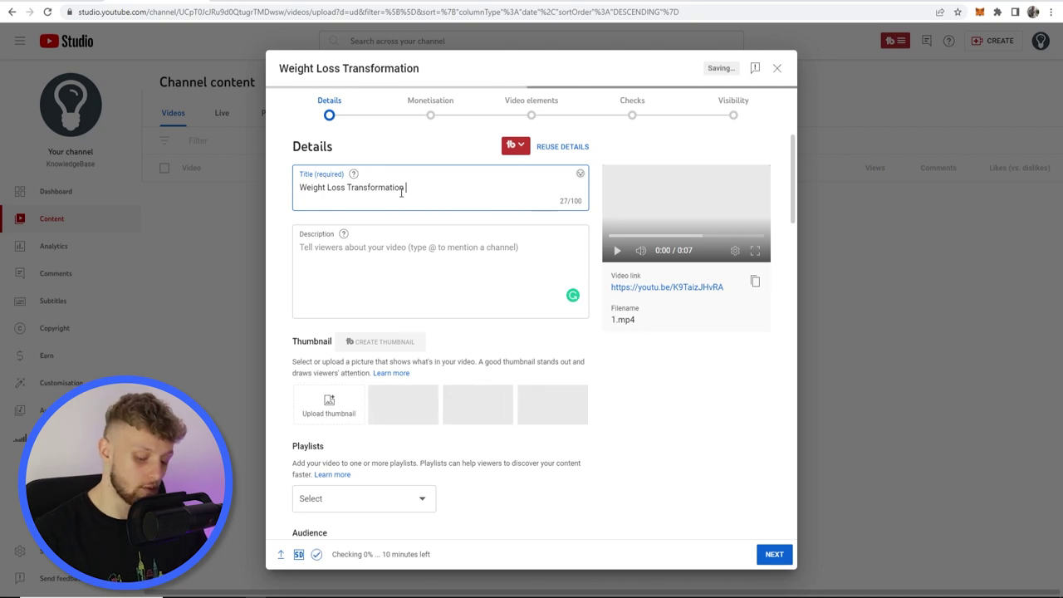
{"action": "type", "text": "#shorts"}
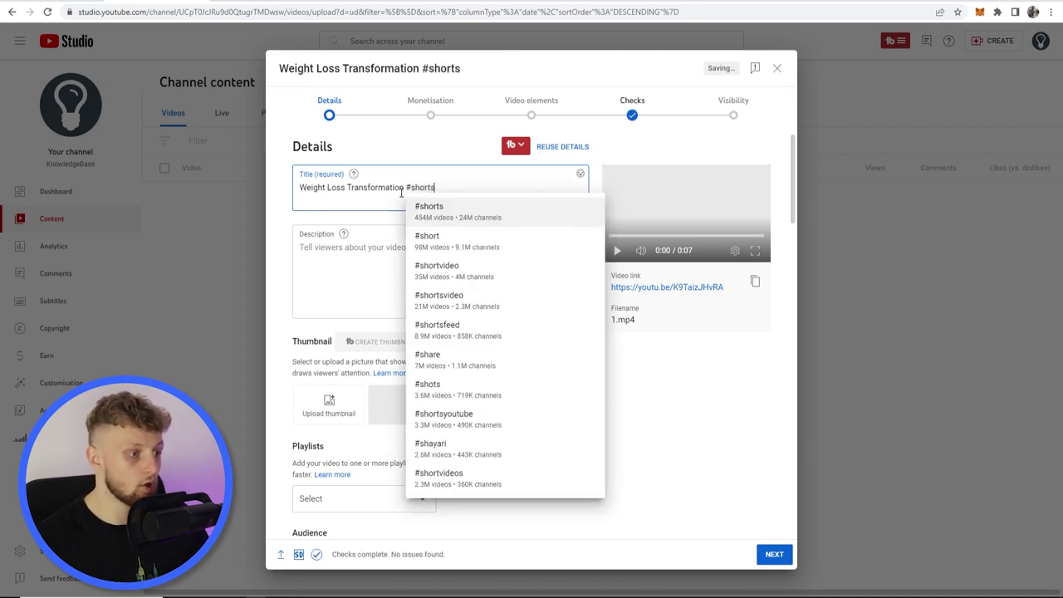
{"action": "left_click", "coordinate": [442, 206]}
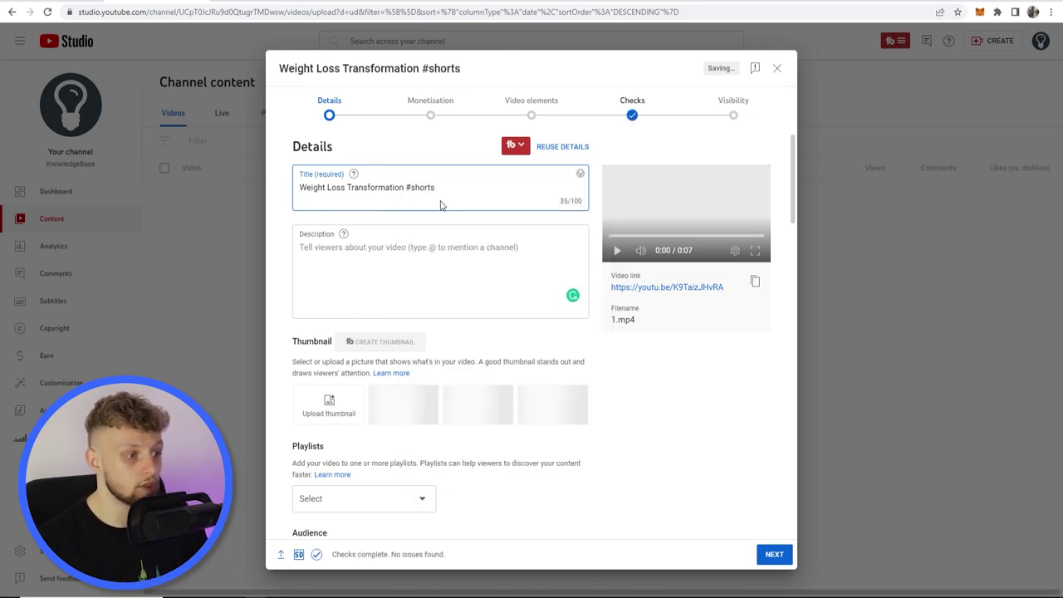
- Copy the shortened Smoothie Diet affiliate link from the TinyURL page
{"action": "left_click", "coordinate": [324, 245]}
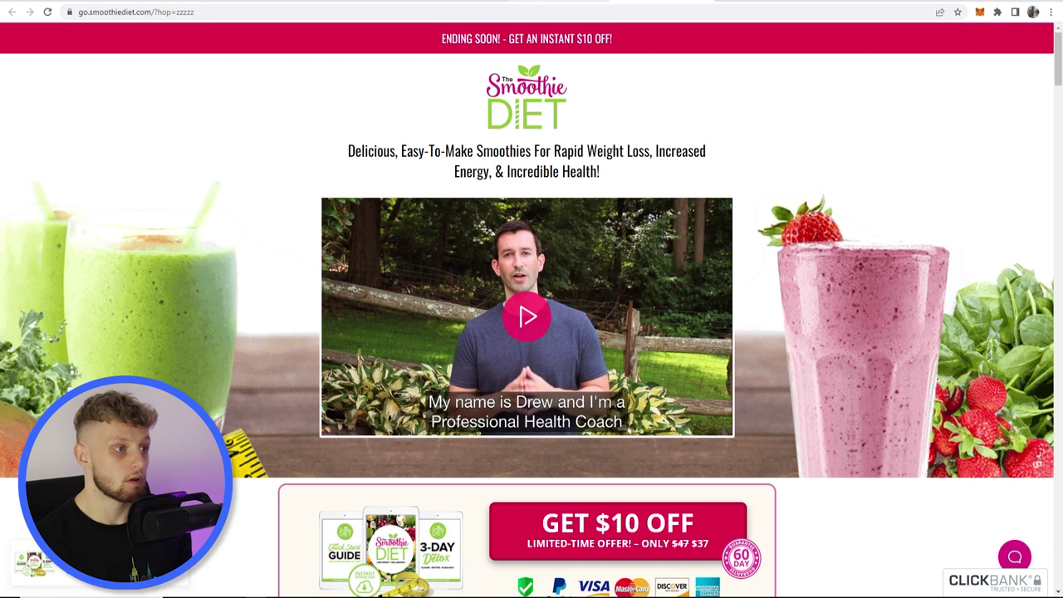
{"action": "left_click", "coordinate": [738, 2]}
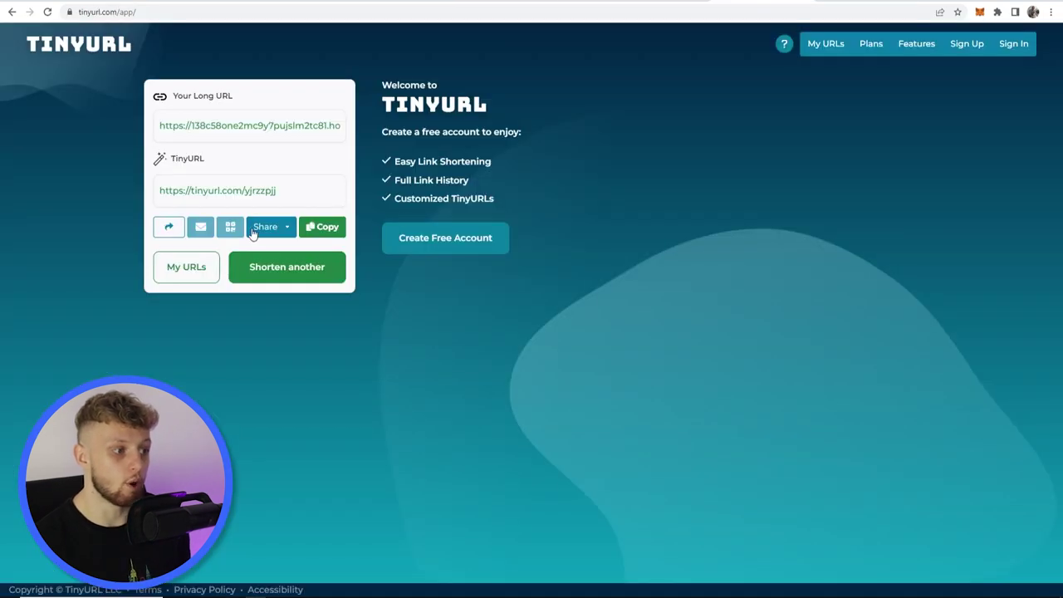
{"action": "left_click", "coordinate": [322, 229]}
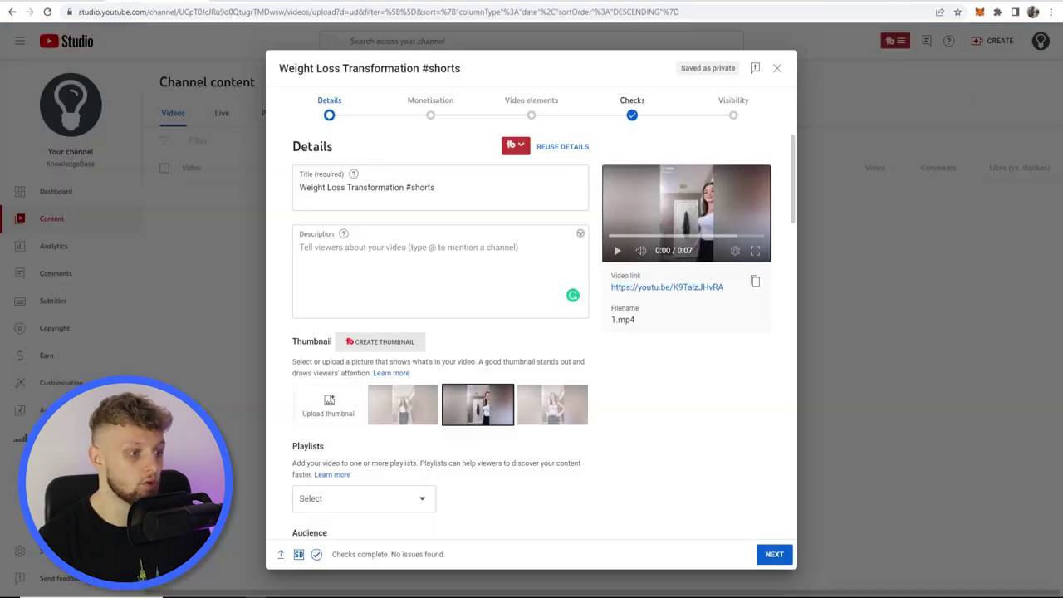
{"action": "left_click", "coordinate": [448, 249]}
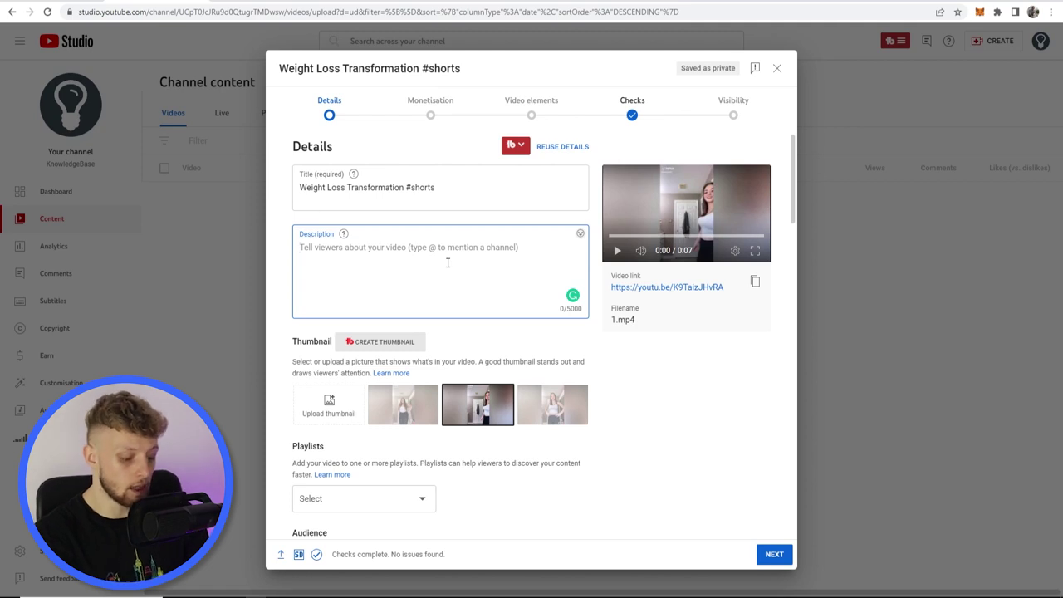
{"action": "type", "text": "Lo"}
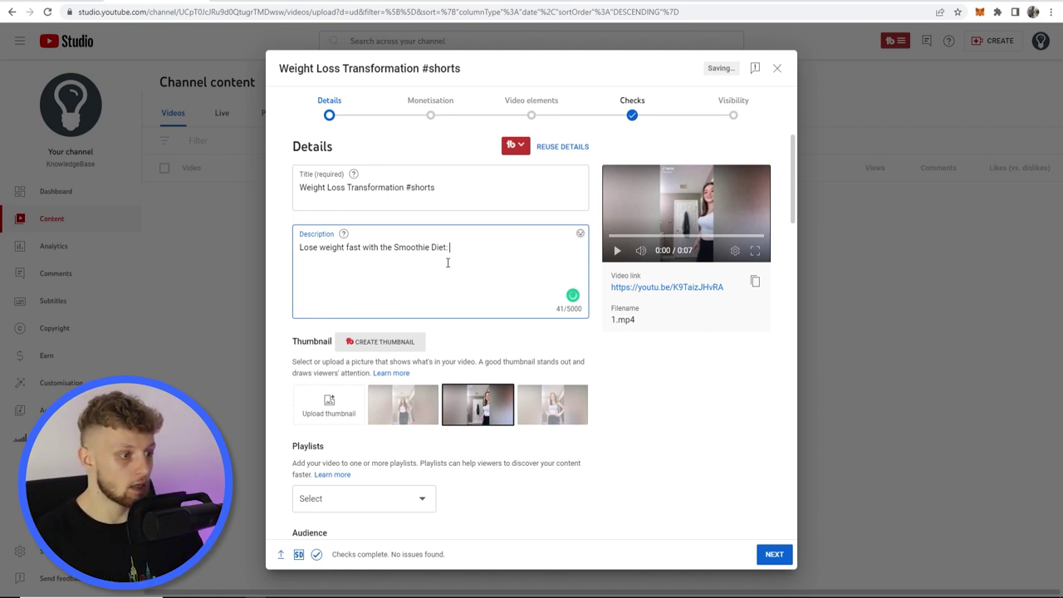
{"action": "key", "text": "ctrl+v"}
{"action": "left_click_drag", "start_coordinate": [566, 252], "coordinate": [461, 250]}
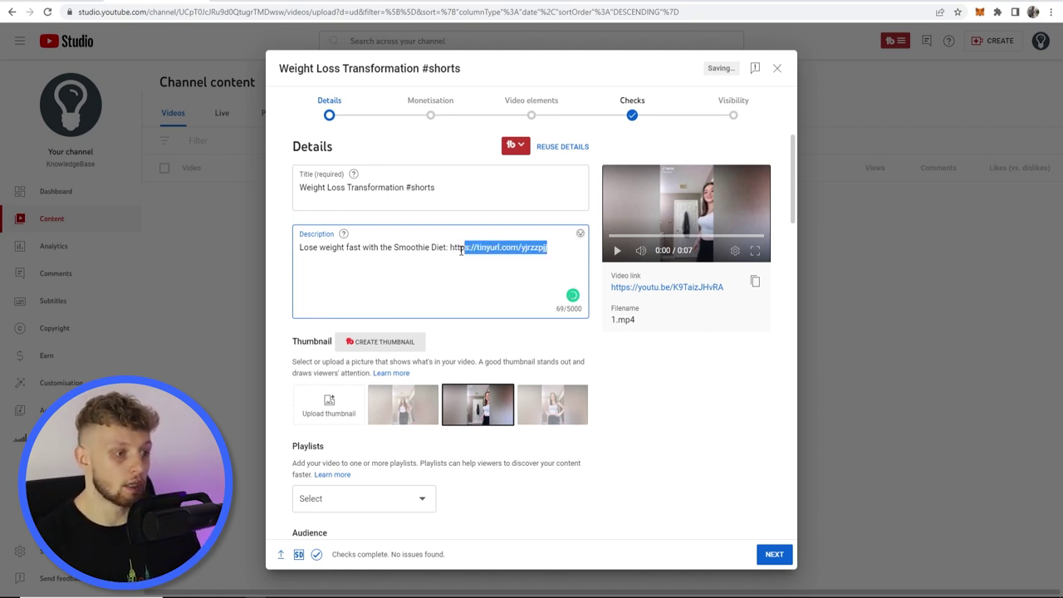
{"action": "left_click", "coordinate": [607, 346]}
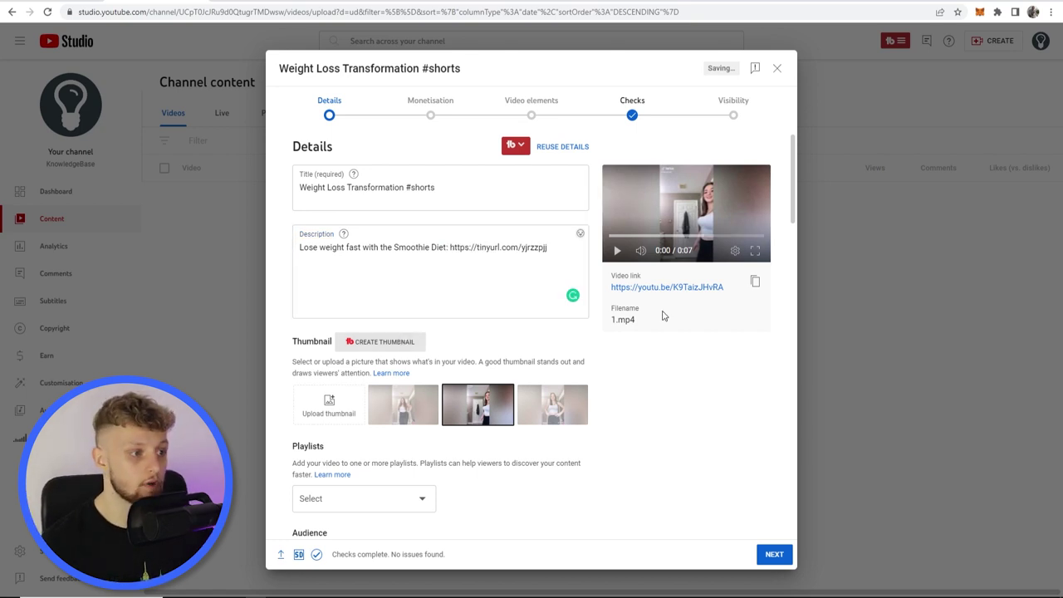
- Turn monetisation off for the video and continue past the video elements and checks stages without adding anything
{"action": "left_click", "coordinate": [764, 555]}
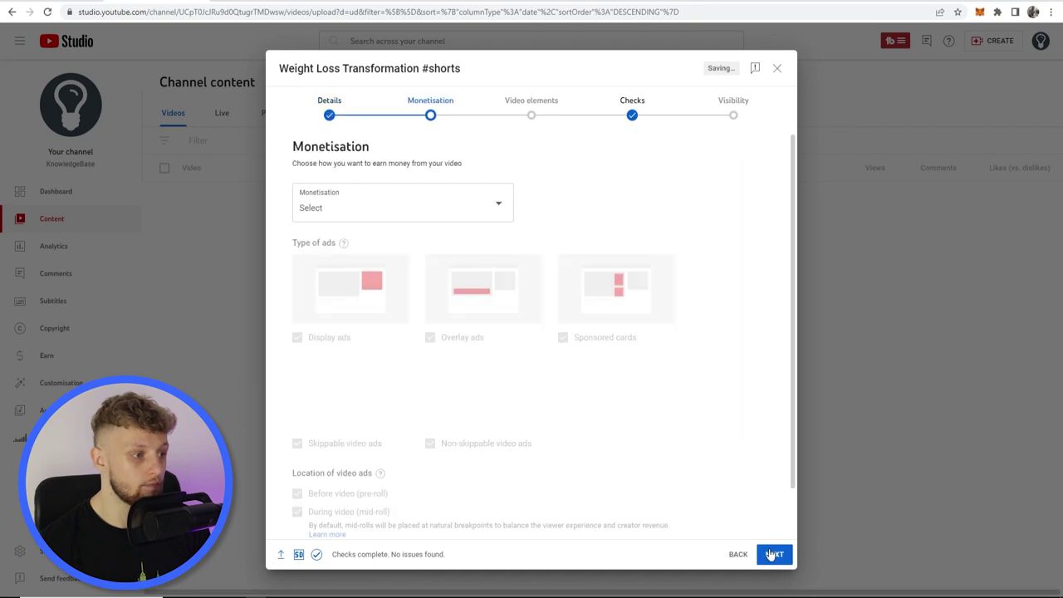
{"action": "left_click", "coordinate": [343, 213]}
{"action": "left_click", "coordinate": [311, 225]}
{"action": "left_click", "coordinate": [447, 256]}
{"action": "left_click", "coordinate": [779, 554]}
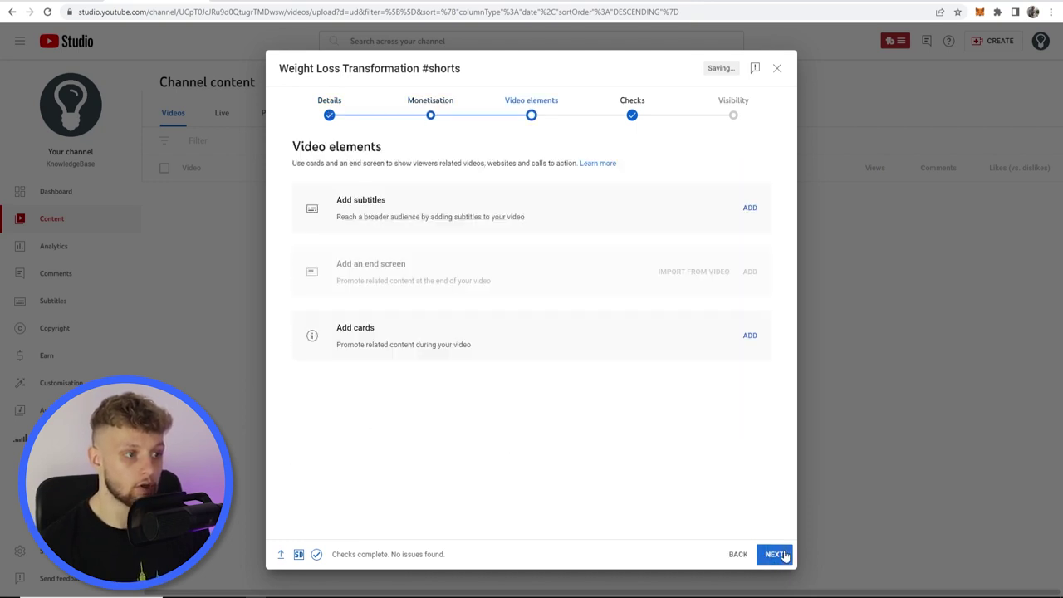
{"action": "left_click", "coordinate": [778, 554]}
{"action": "left_click", "coordinate": [781, 556]}
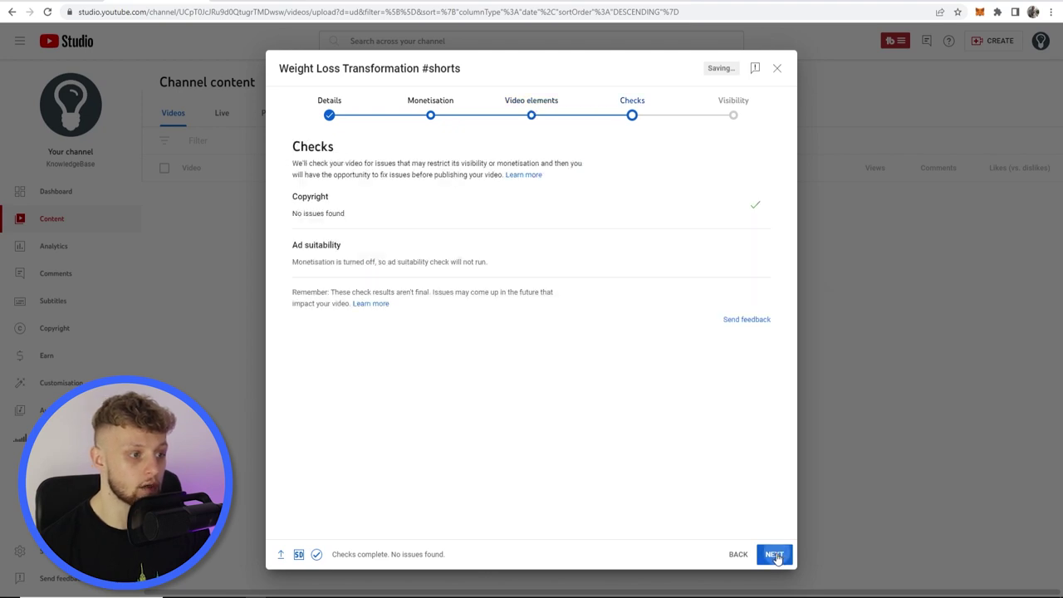